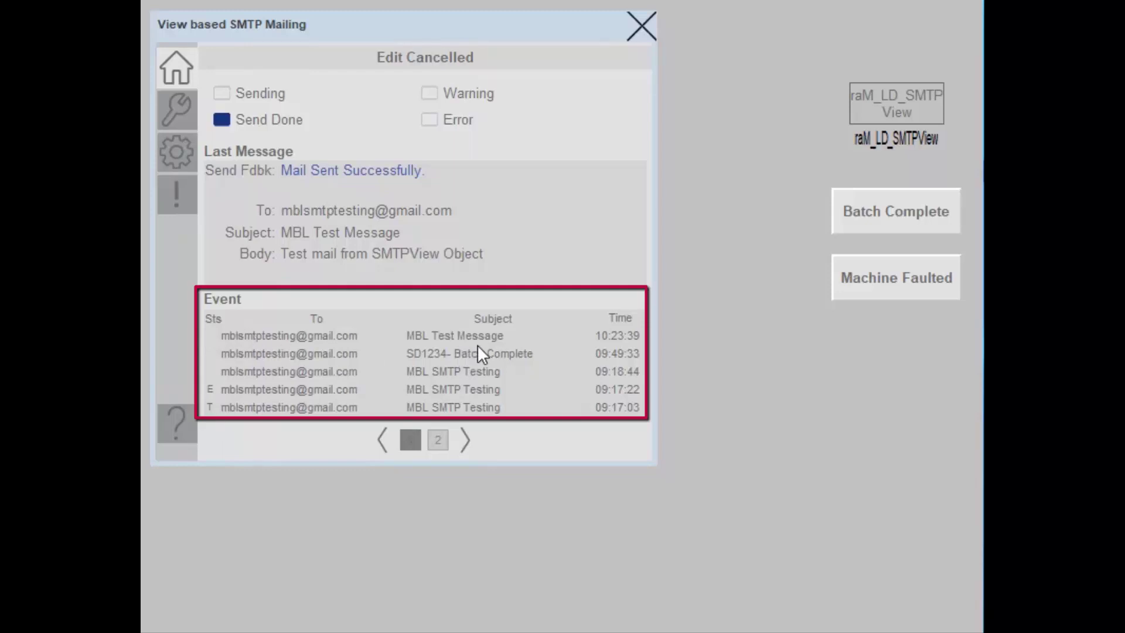
Step: Show the faceplate's second page with input ID Select 1000 and the 'SD1234- Batch Complete' subject
{"action": "left_click", "coordinate": [441, 441]}
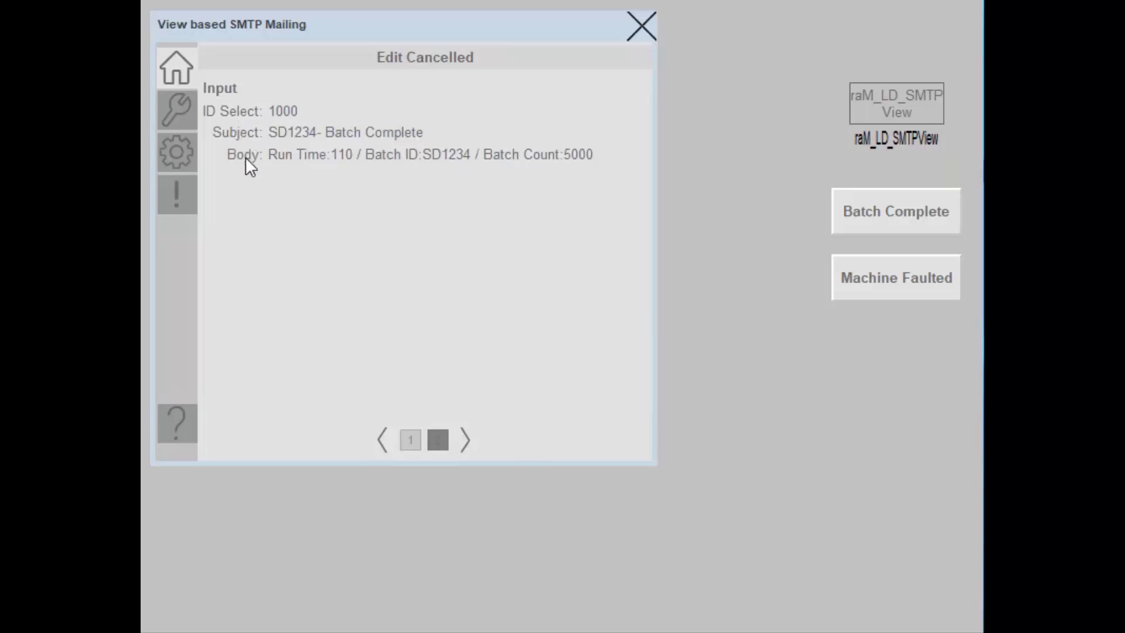
Step: Review the recipient and SMTP server configuration pages, ending on diagnostics with warning and error codes 0
{"action": "left_click", "coordinate": [187, 119]}
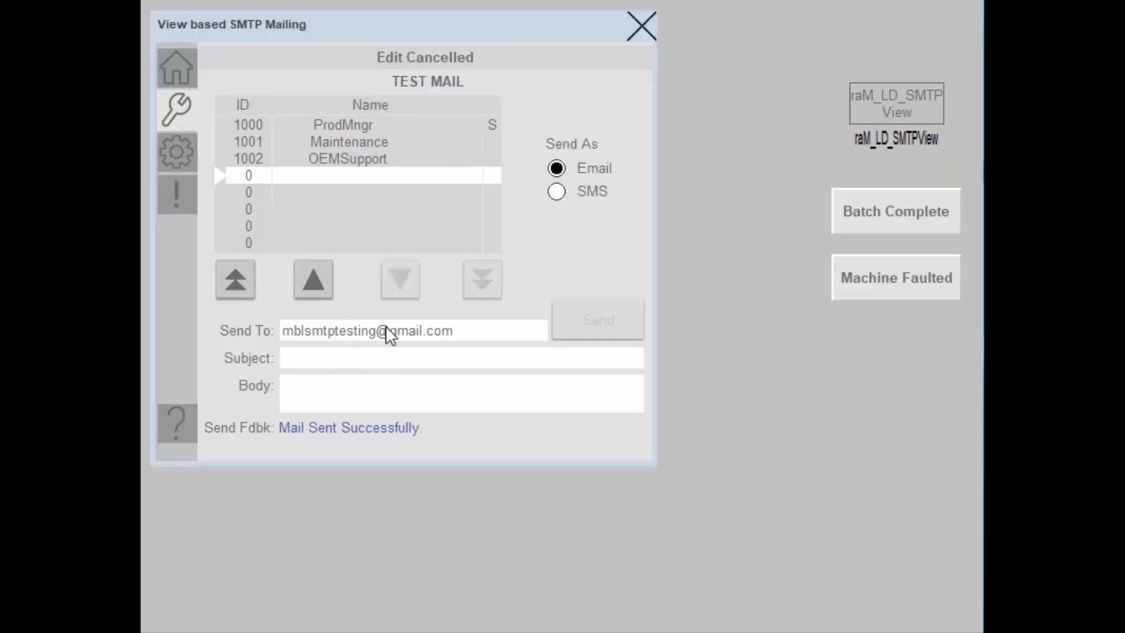
{"action": "left_click", "coordinate": [187, 144]}
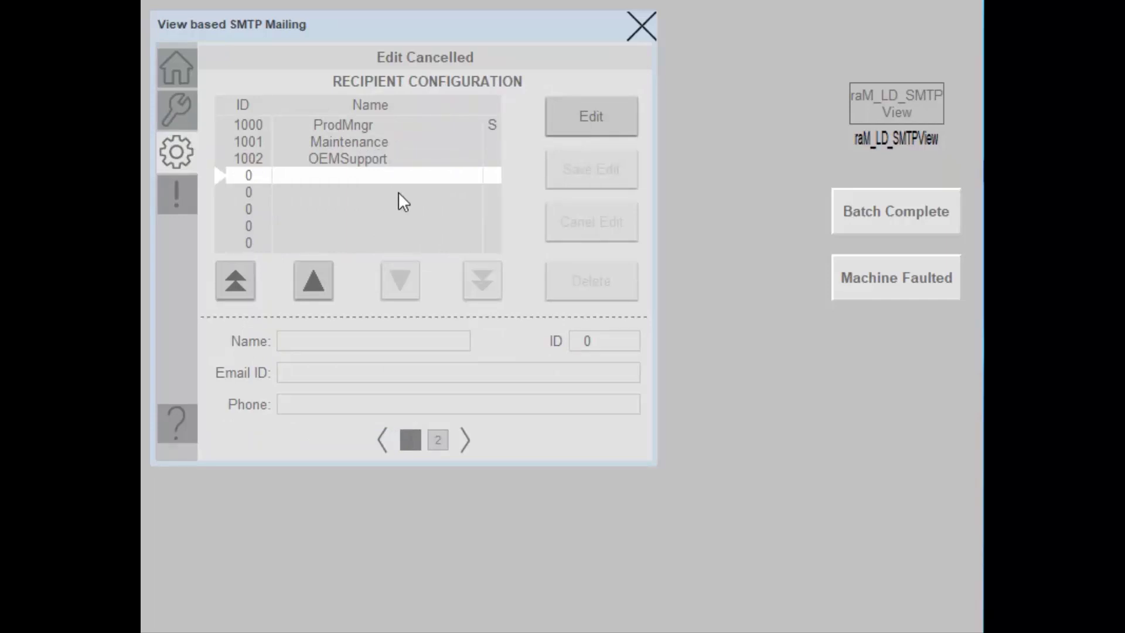
{"action": "left_click", "coordinate": [439, 440]}
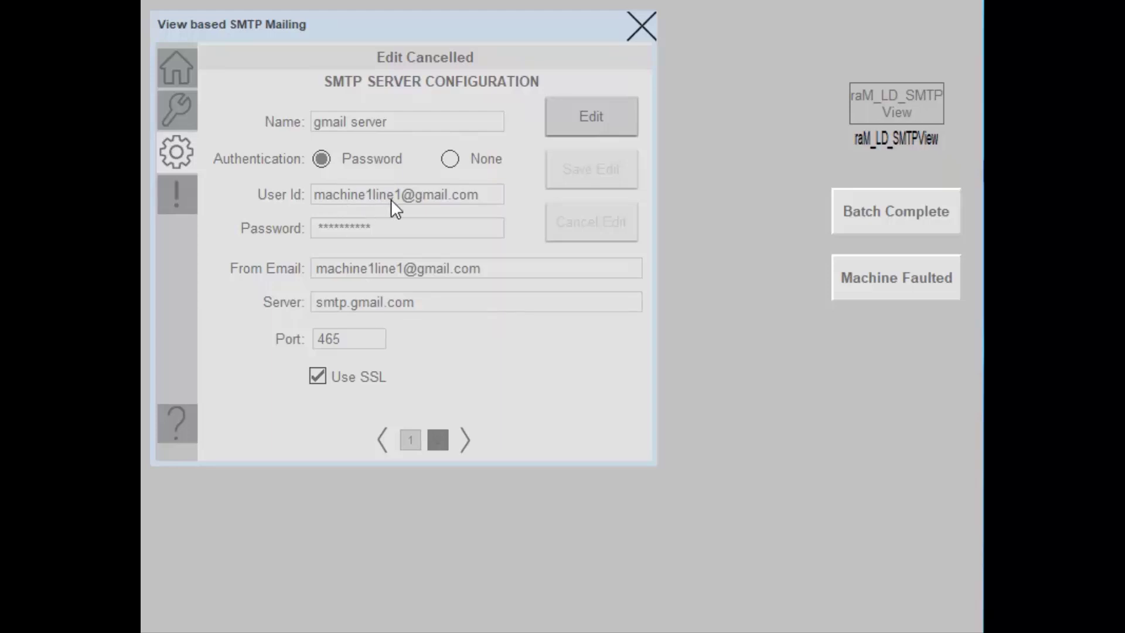
{"action": "left_click", "coordinate": [177, 196]}
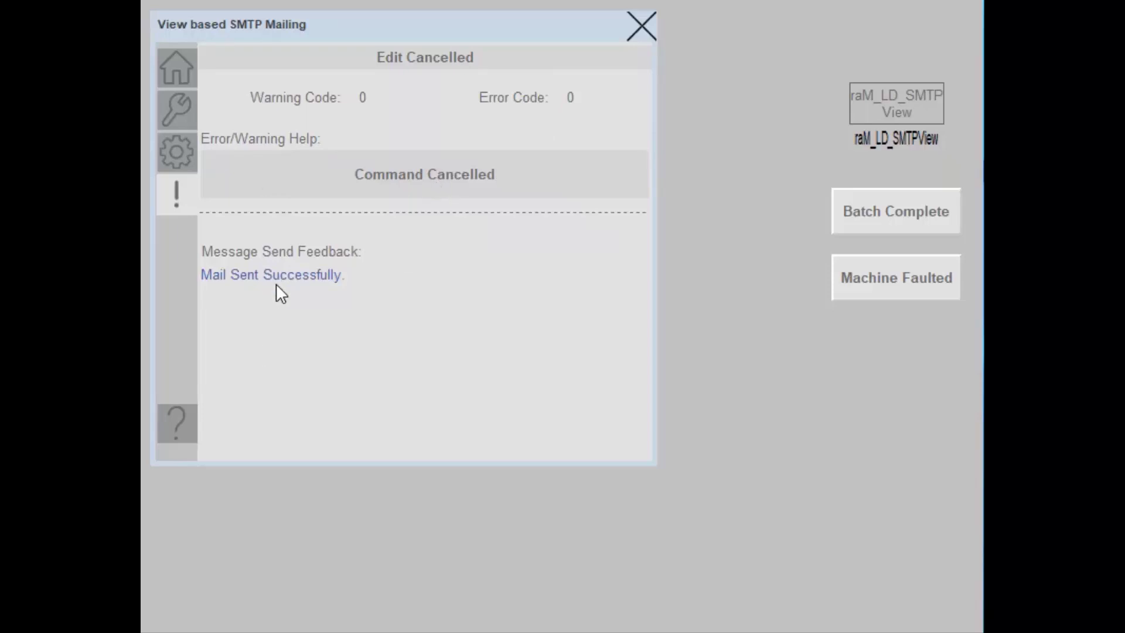
Step: Show the help page explaining the Edit, Save Edit, Cancel Edit, Delete and Send commands
{"action": "left_click", "coordinate": [186, 428]}
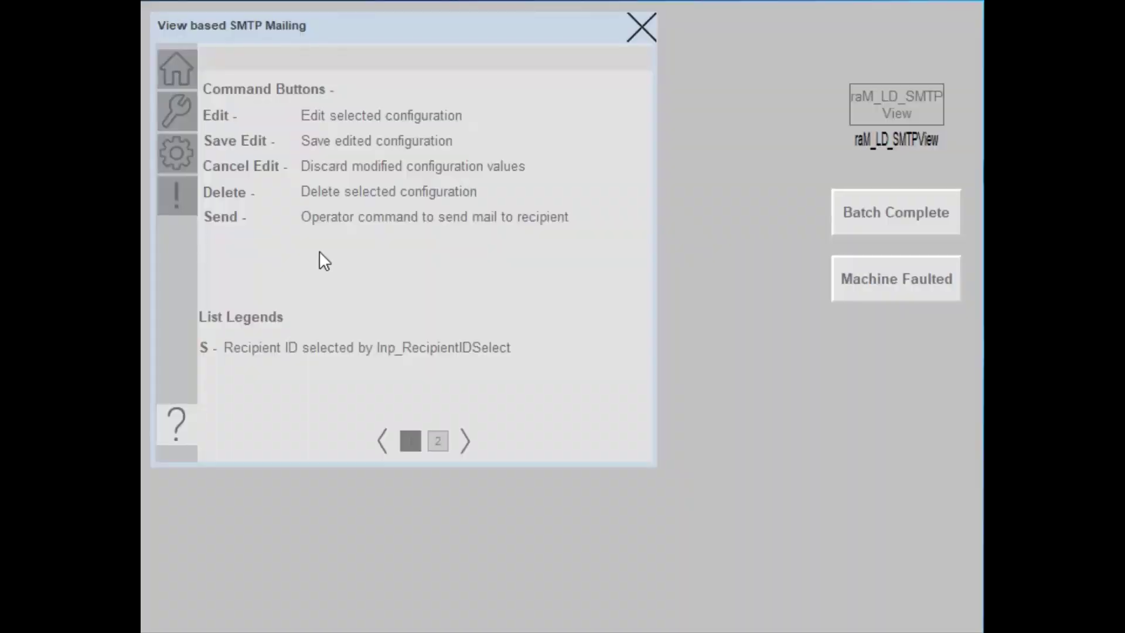
Step: Send 'MBL Test Mail' to recipient ID 1002 OEMSupport from the test mail page
{"action": "left_click", "coordinate": [186, 116]}
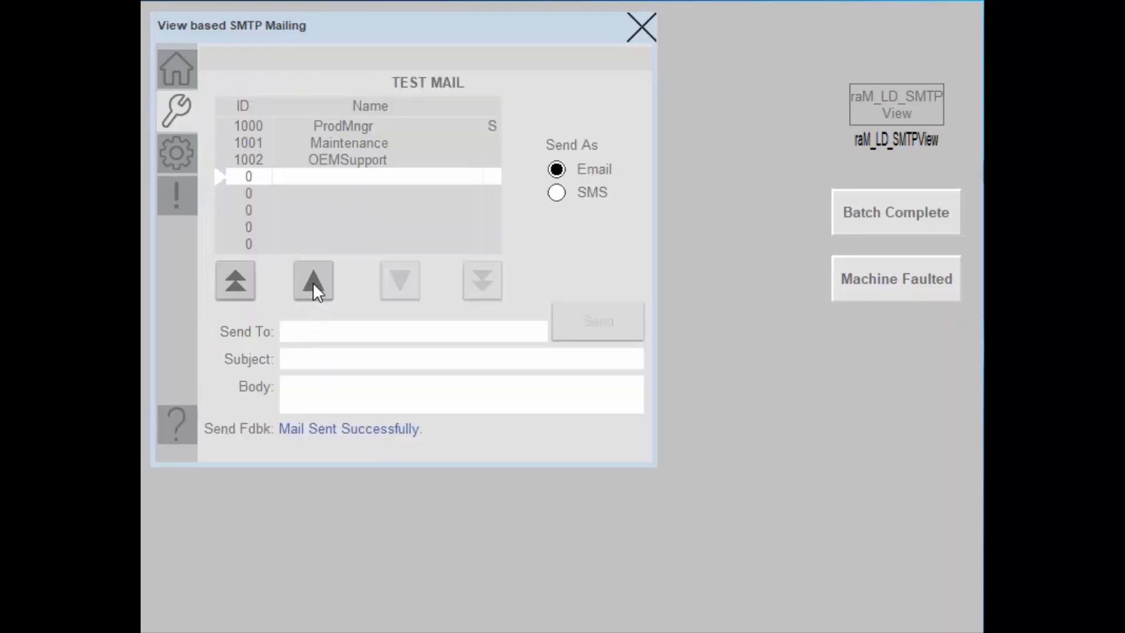
{"action": "left_click", "coordinate": [313, 282]}
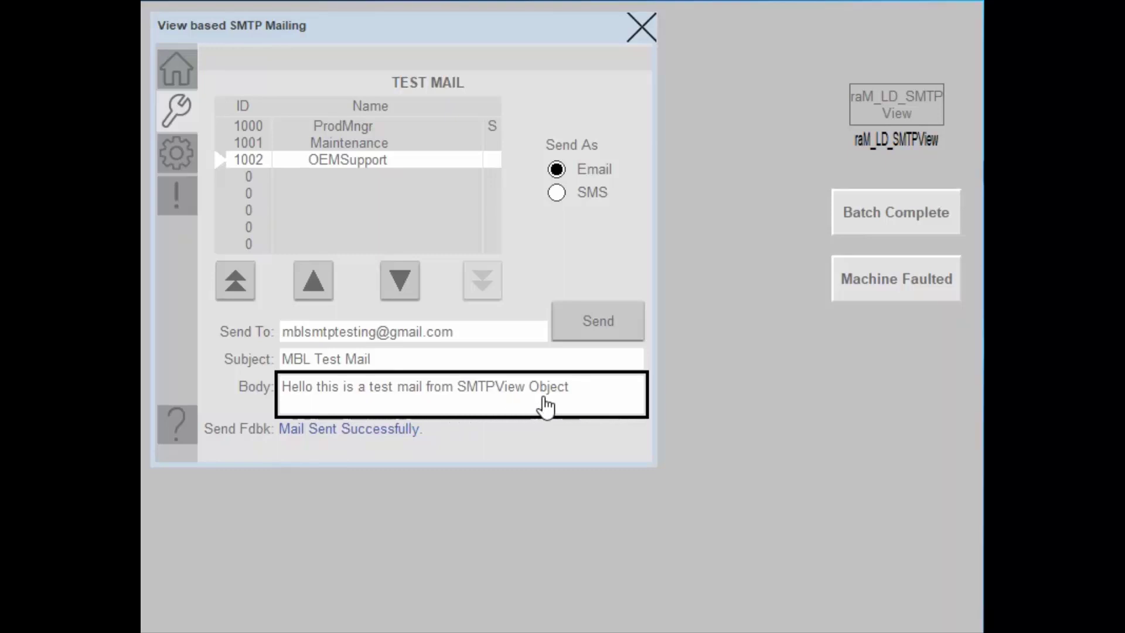
{"action": "left_click", "coordinate": [600, 331]}
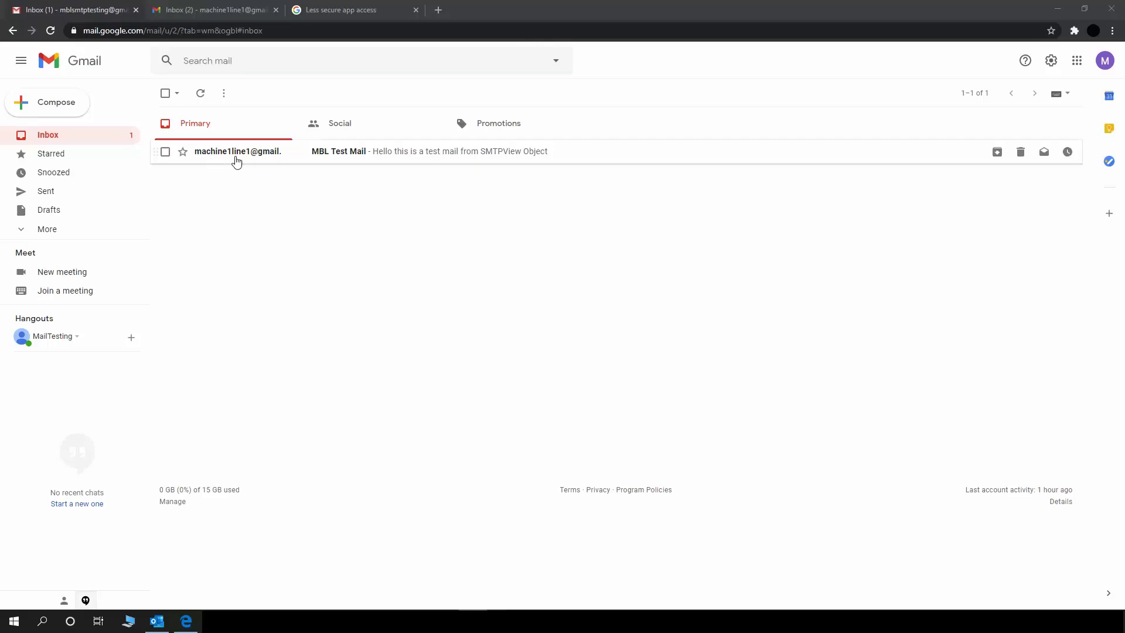
Step: Open the 'MBL Test Mail' message in the Gmail inbox
{"action": "mouse_move", "coordinate": [252, 162]}
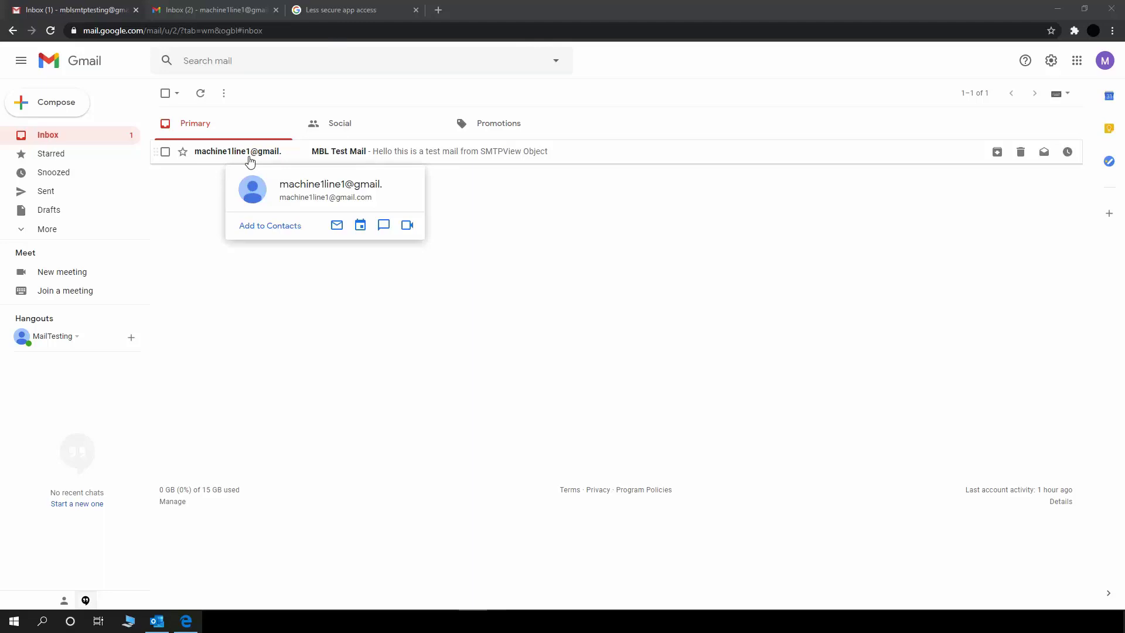
{"action": "left_click", "coordinate": [251, 158]}
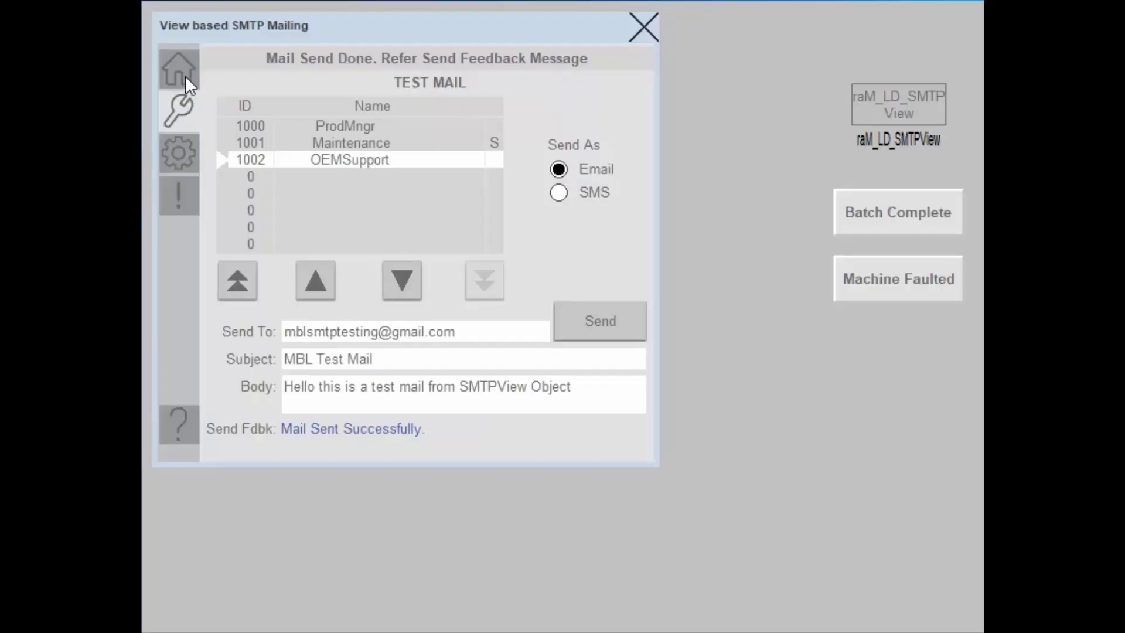
Step: Return to the faceplate home page showing the MBL Test Mail send with Send Done status
{"action": "left_click", "coordinate": [186, 79]}
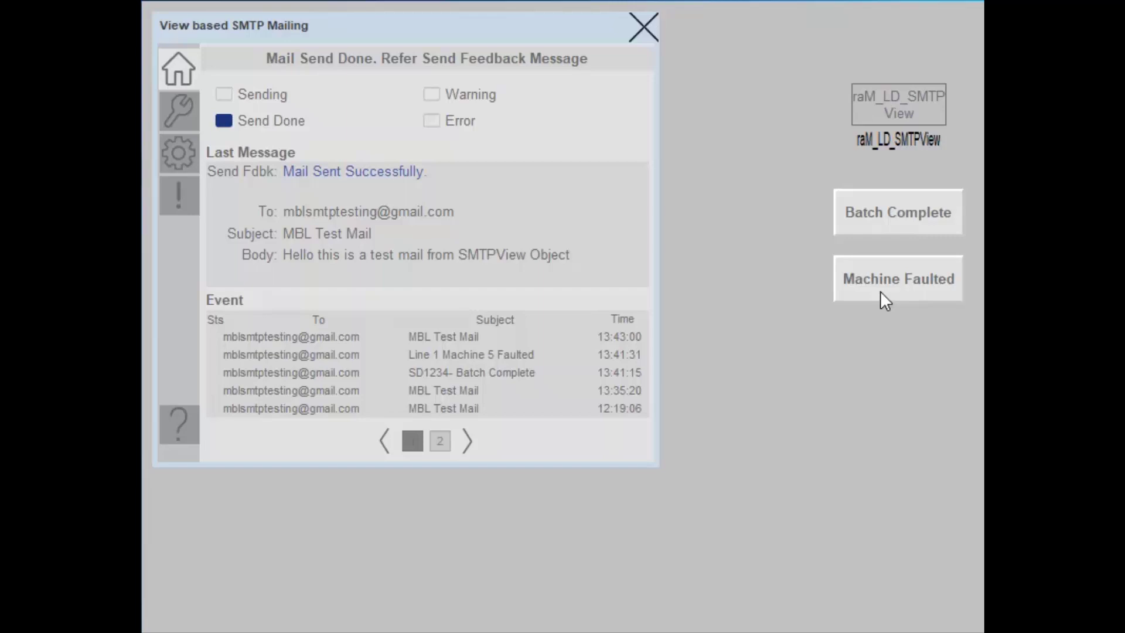
Step: Trigger the Batch Complete email, then the Machine Faulted email
{"action": "left_click", "coordinate": [891, 237]}
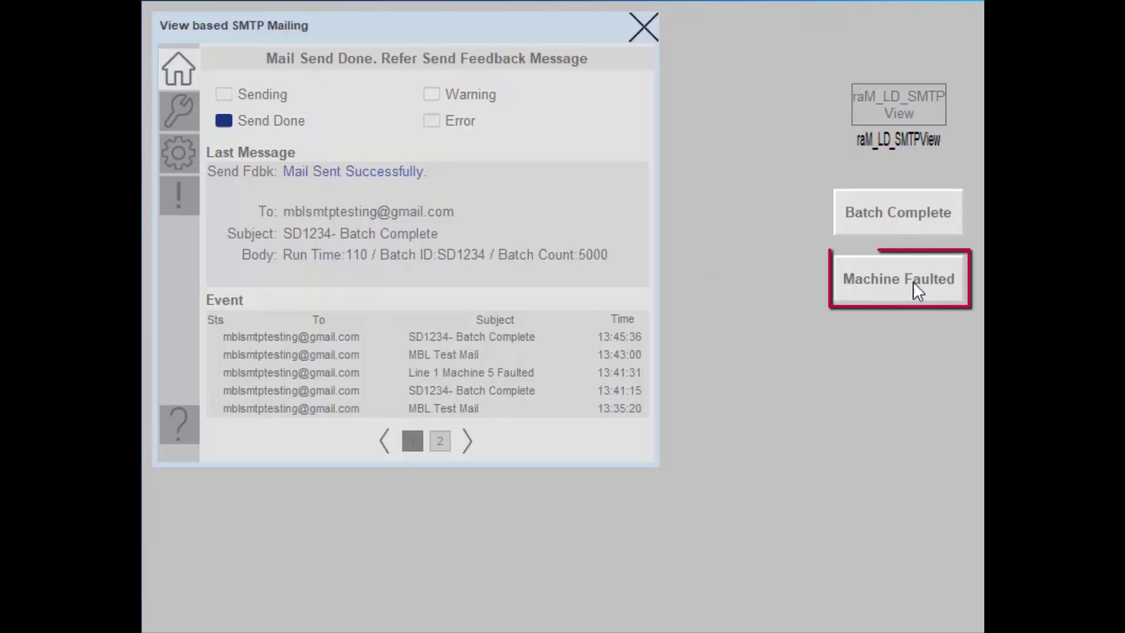
{"action": "left_click", "coordinate": [874, 299]}
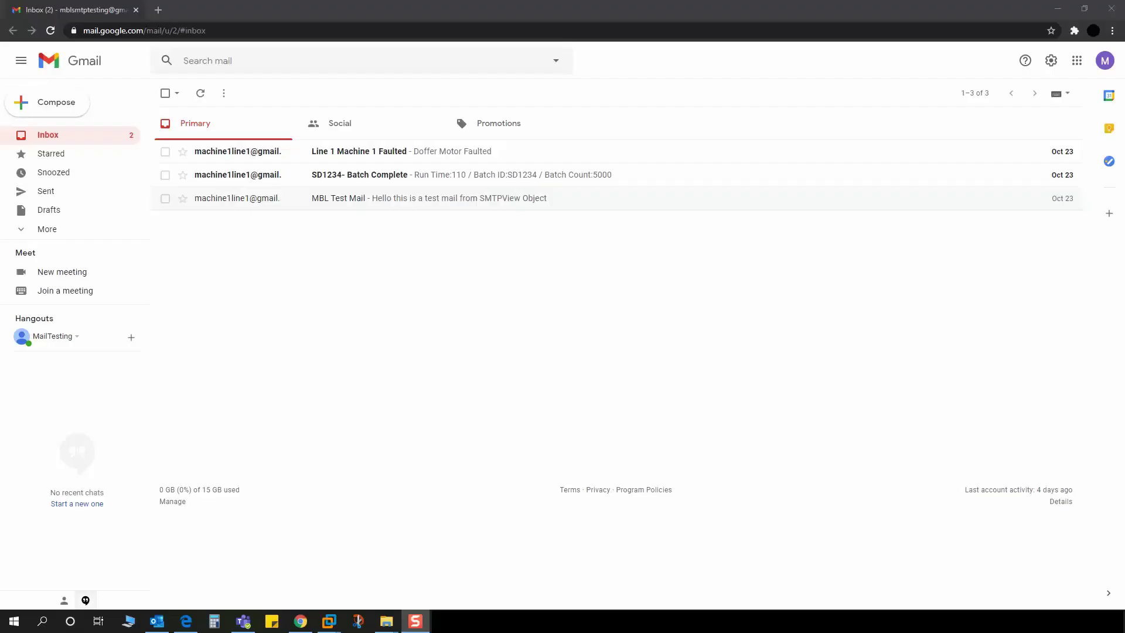
Step: Read 'SD1234- Batch Complete', return to the inbox, and open 'Line 1 Machine 1 Faulted'
{"action": "left_click", "coordinate": [358, 176]}
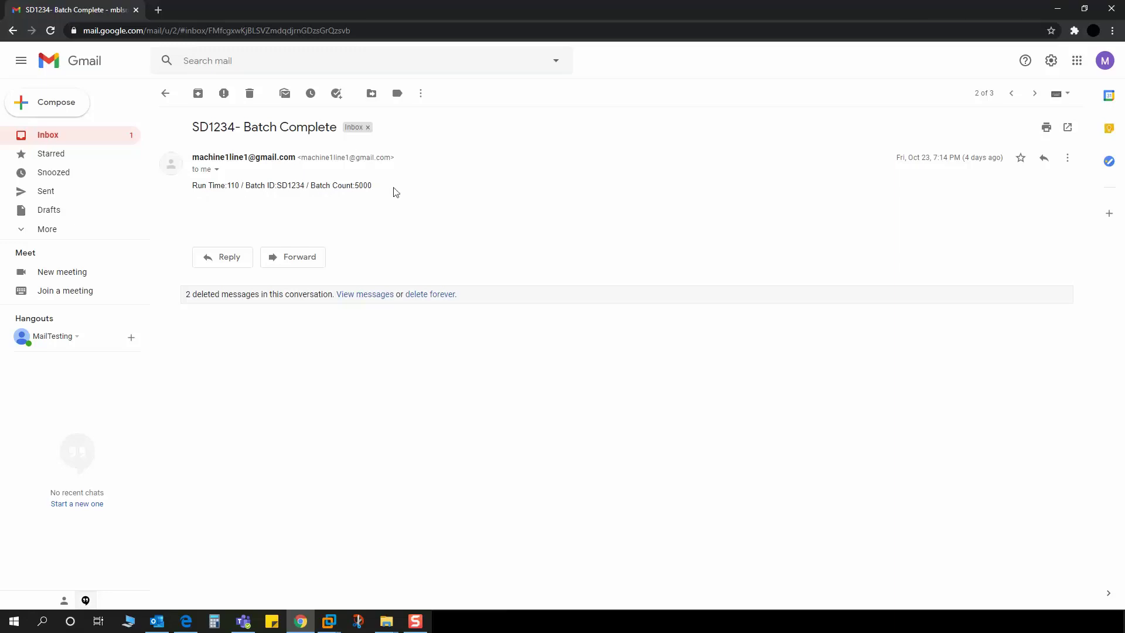
{"action": "key", "text": "shift+u"}
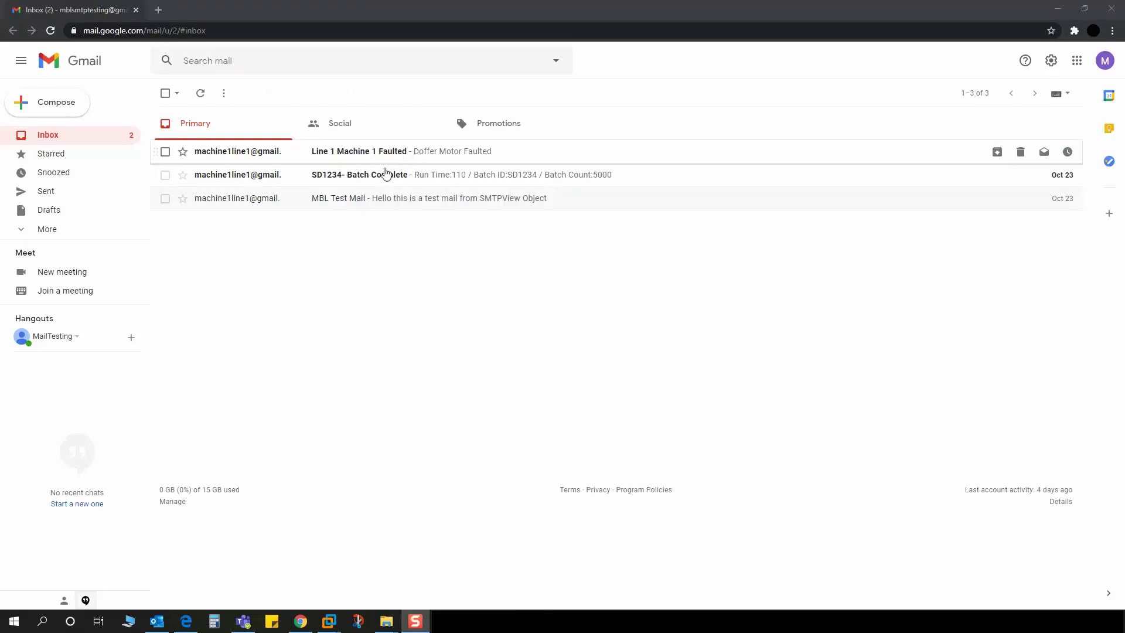
{"action": "key", "text": "o"}
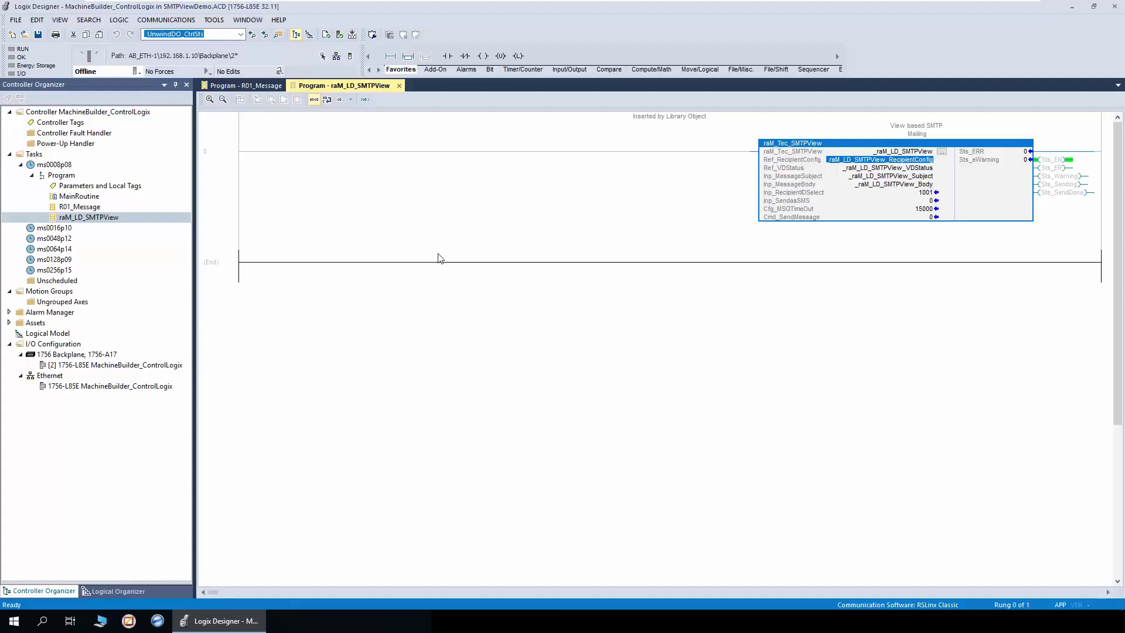
Step: Inspect the RecipientConfig, VDStatus, MessageSubject, MessageBody and RecipientIDSelect (1001) operands
{"action": "left_click", "coordinate": [830, 149]}
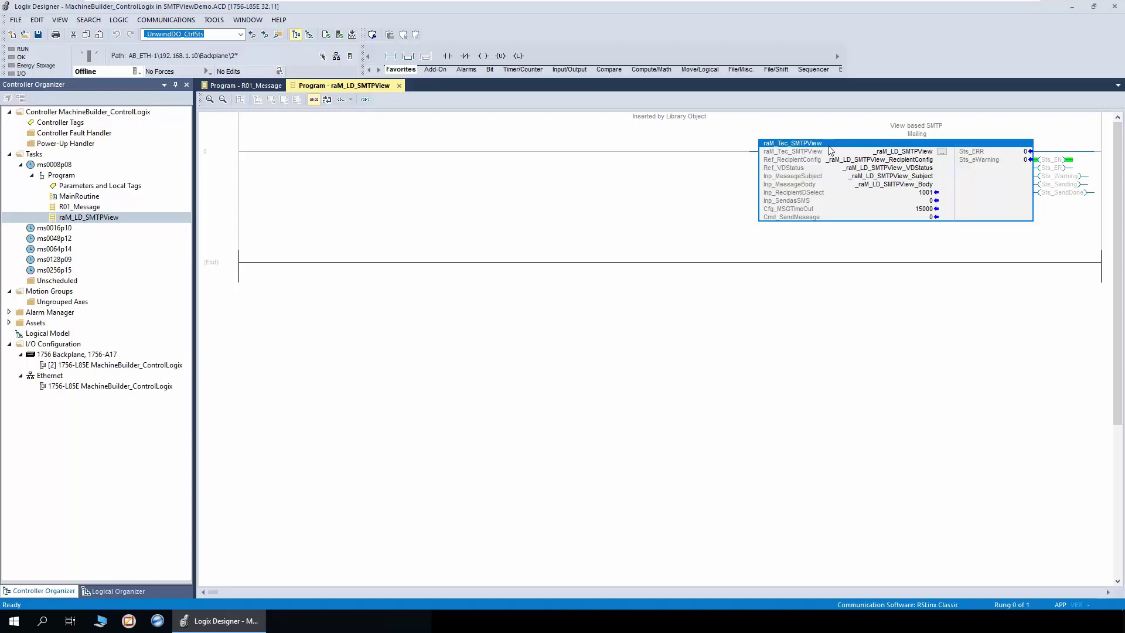
{"action": "left_click", "coordinate": [923, 160]}
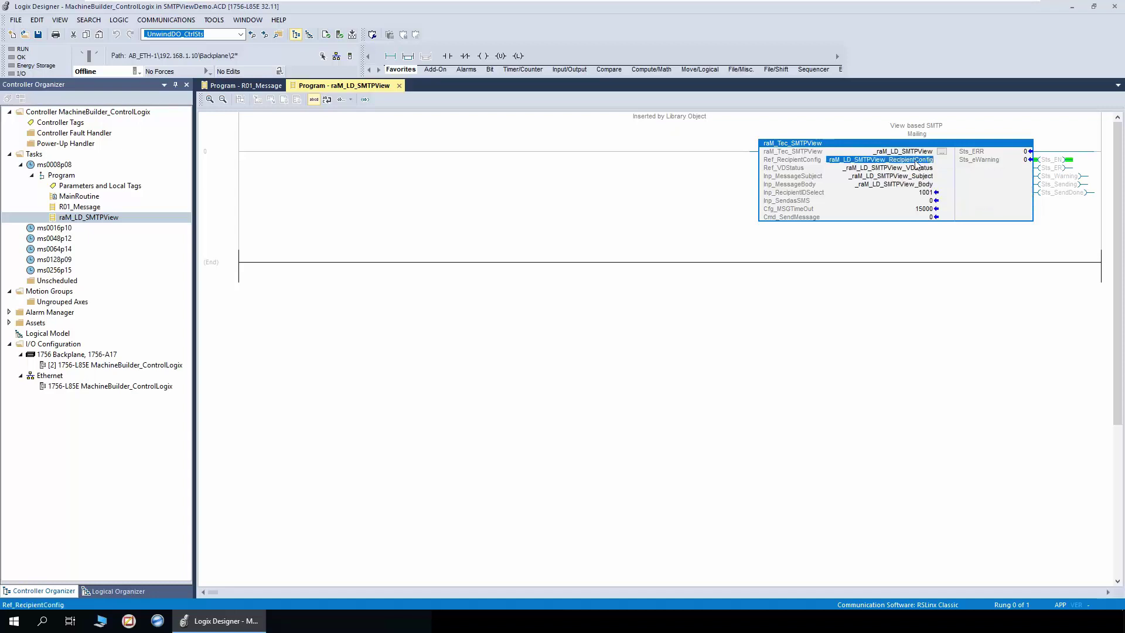
{"action": "mouse_move", "coordinate": [907, 166]}
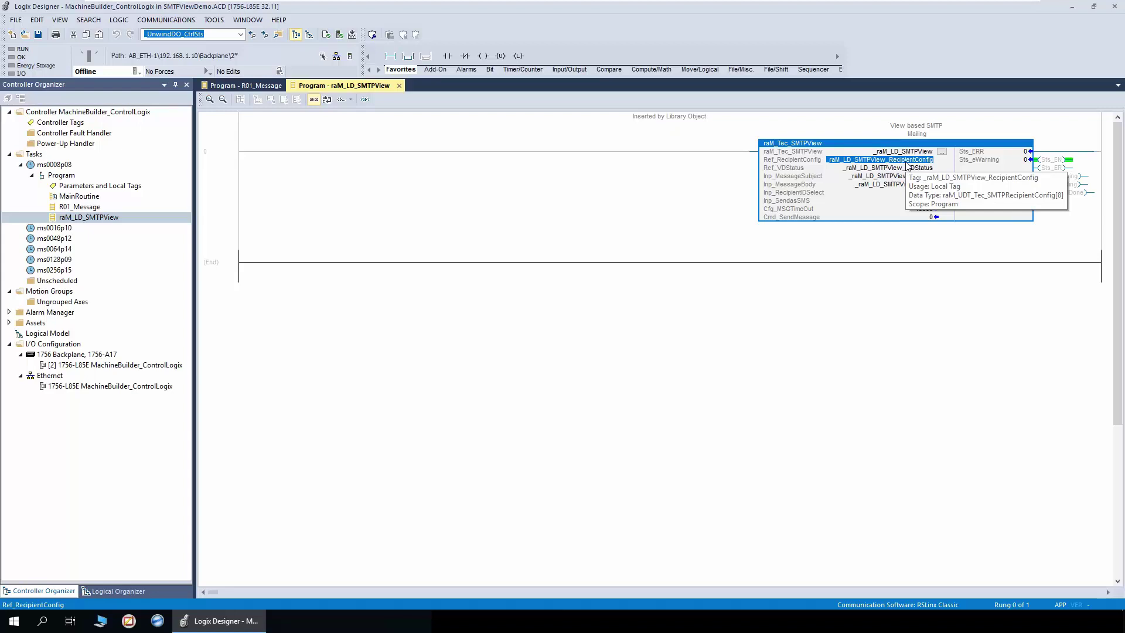
{"action": "left_click", "coordinate": [914, 168]}
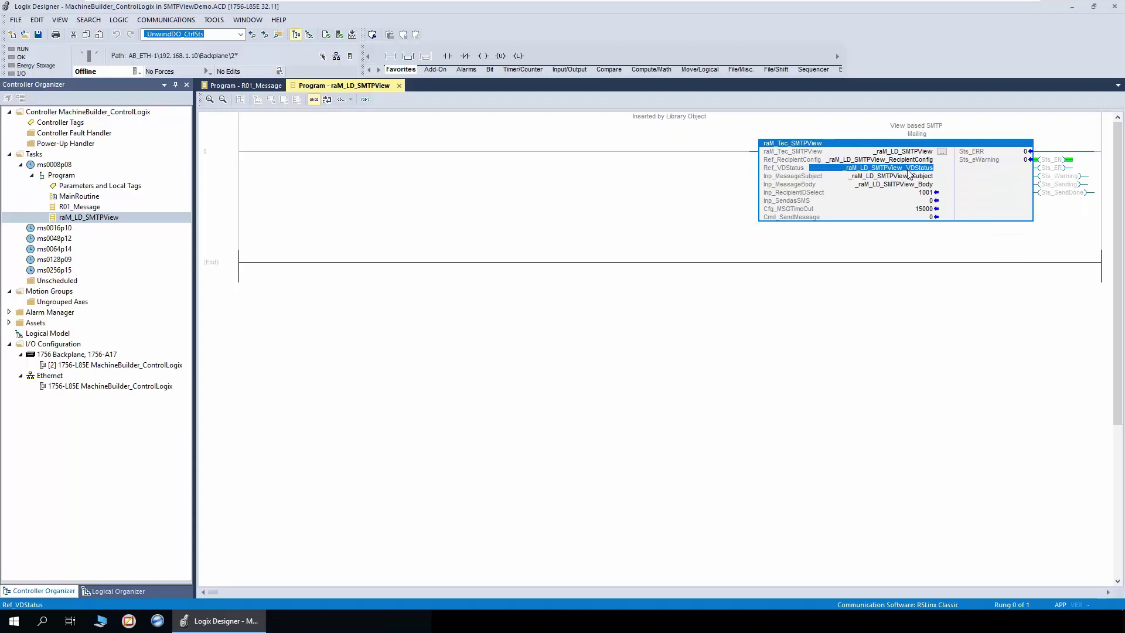
{"action": "left_click", "coordinate": [919, 176]}
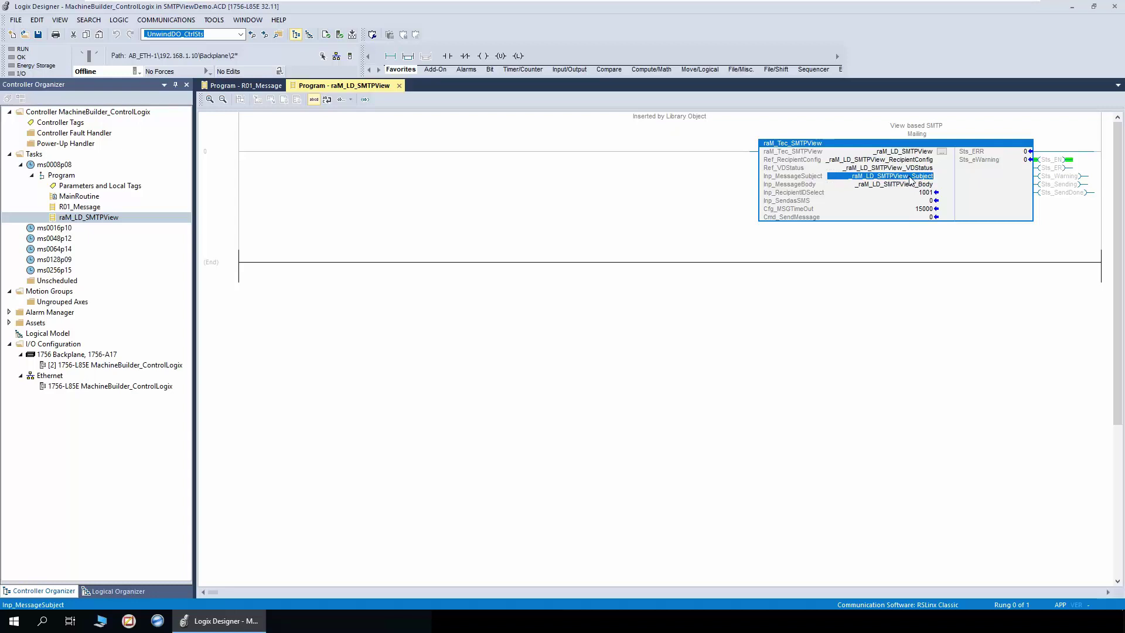
{"action": "key", "text": "Down"}
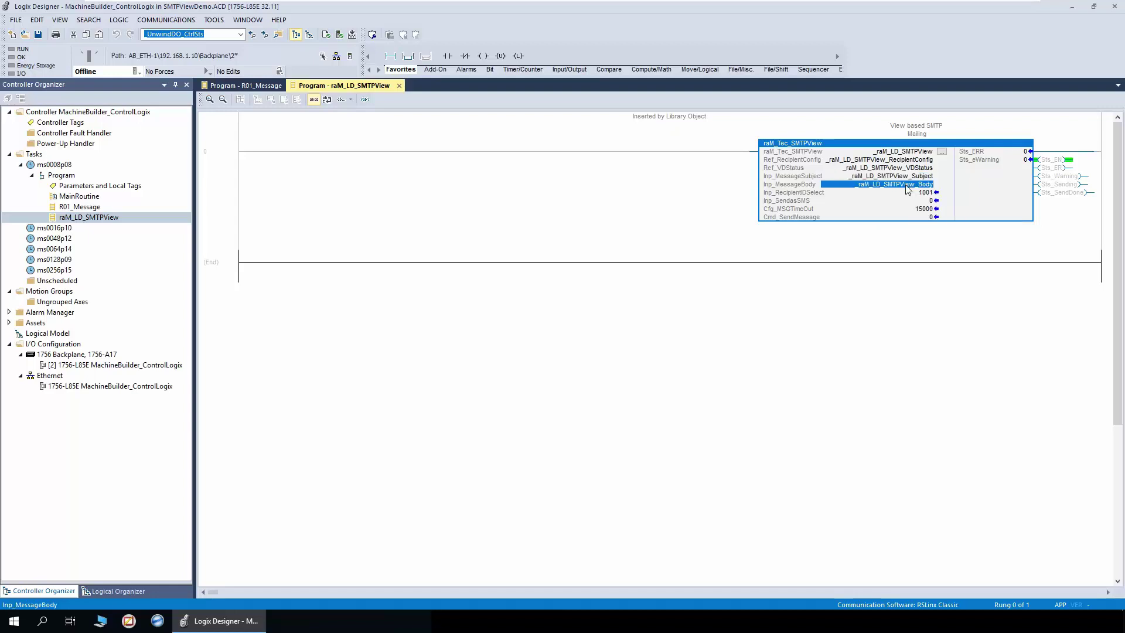
{"action": "left_click", "coordinate": [914, 194]}
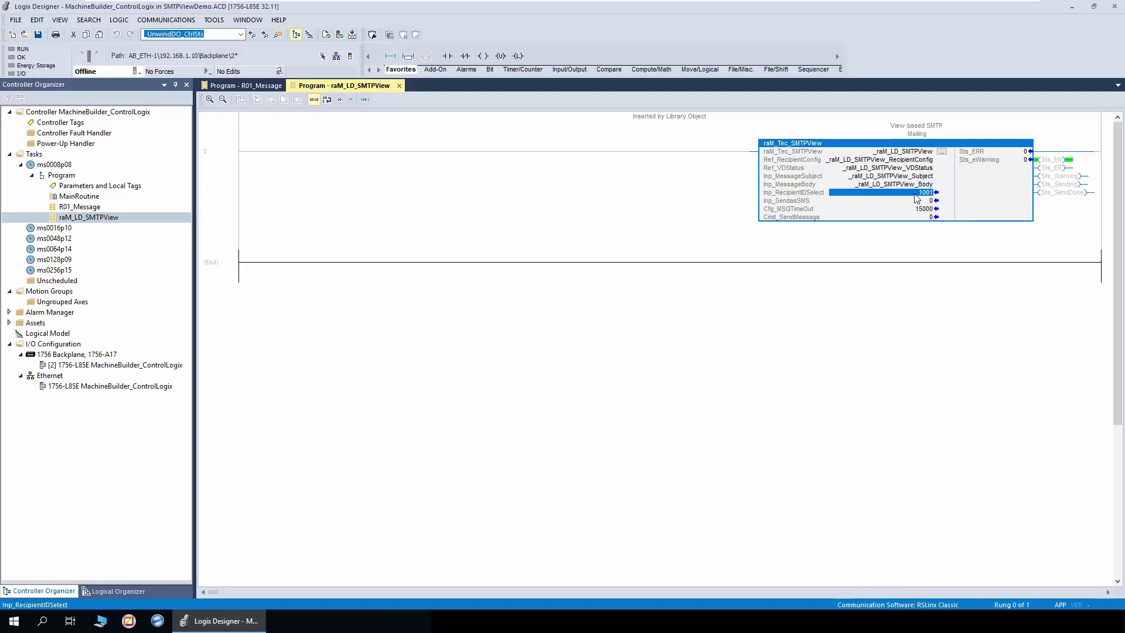
Step: Inspect Inp_SendasSMS, Cfg_MSGTimeOut (15000), Cmd_SendMessage, Sts_ERR and Sts_eWarning
{"action": "left_click", "coordinate": [922, 203]}
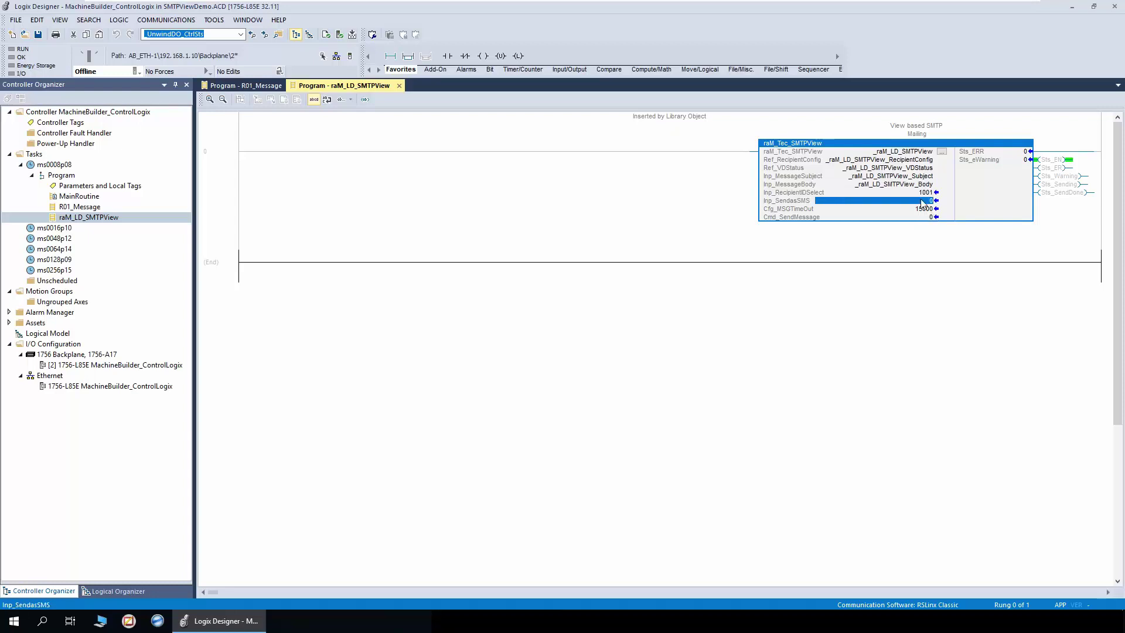
{"action": "left_click", "coordinate": [911, 209]}
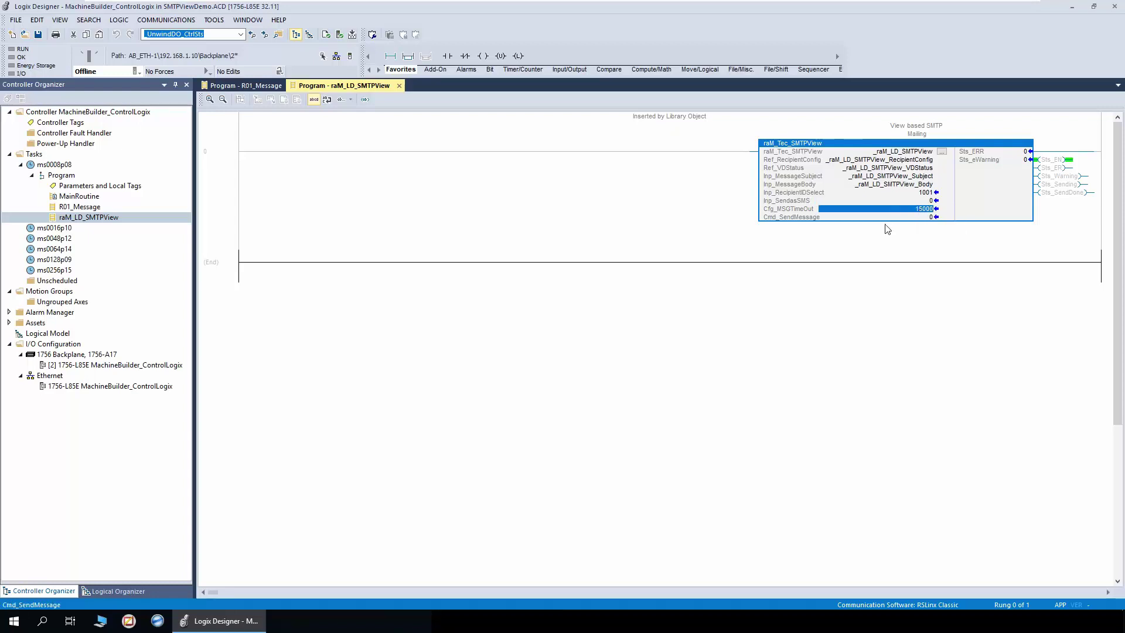
{"action": "left_click", "coordinate": [922, 218]}
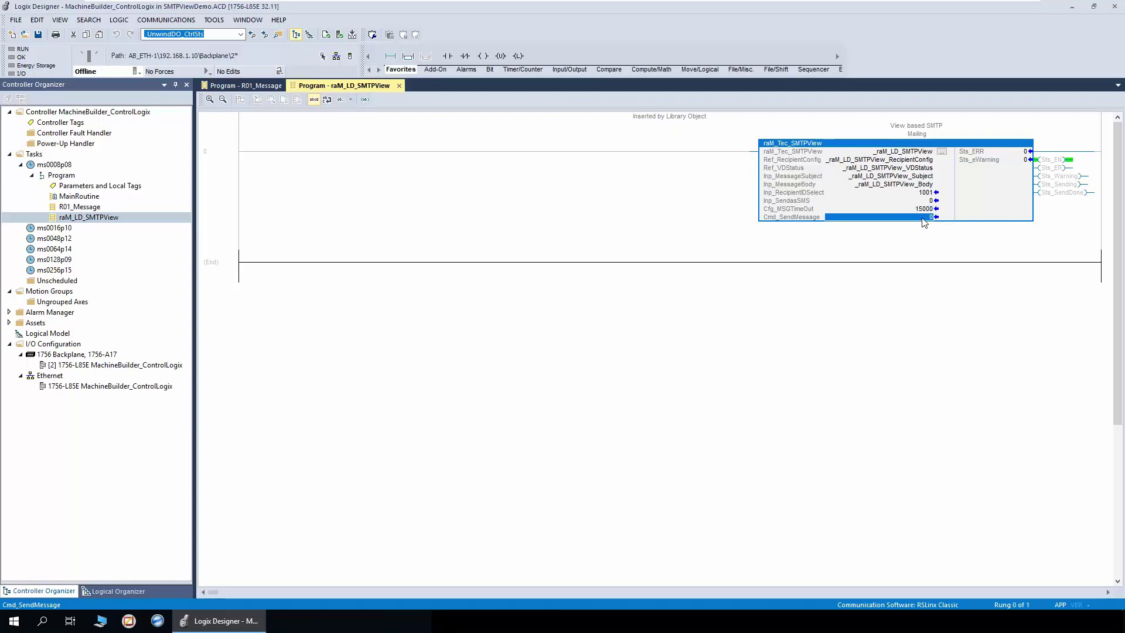
{"action": "left_click", "coordinate": [1020, 154]}
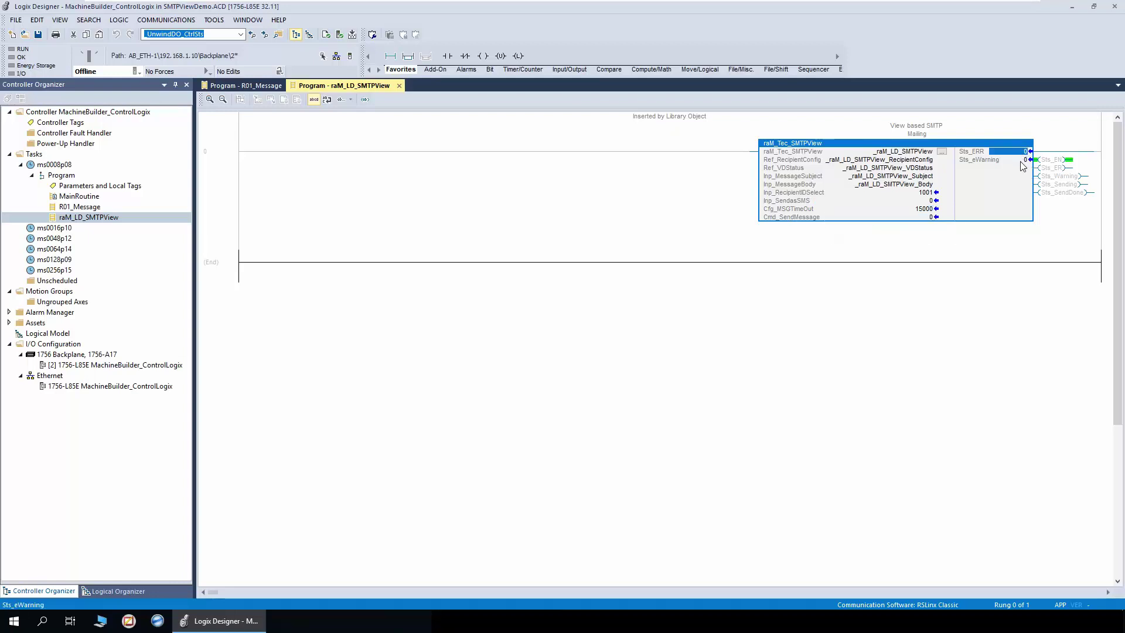
{"action": "left_click", "coordinate": [1022, 164]}
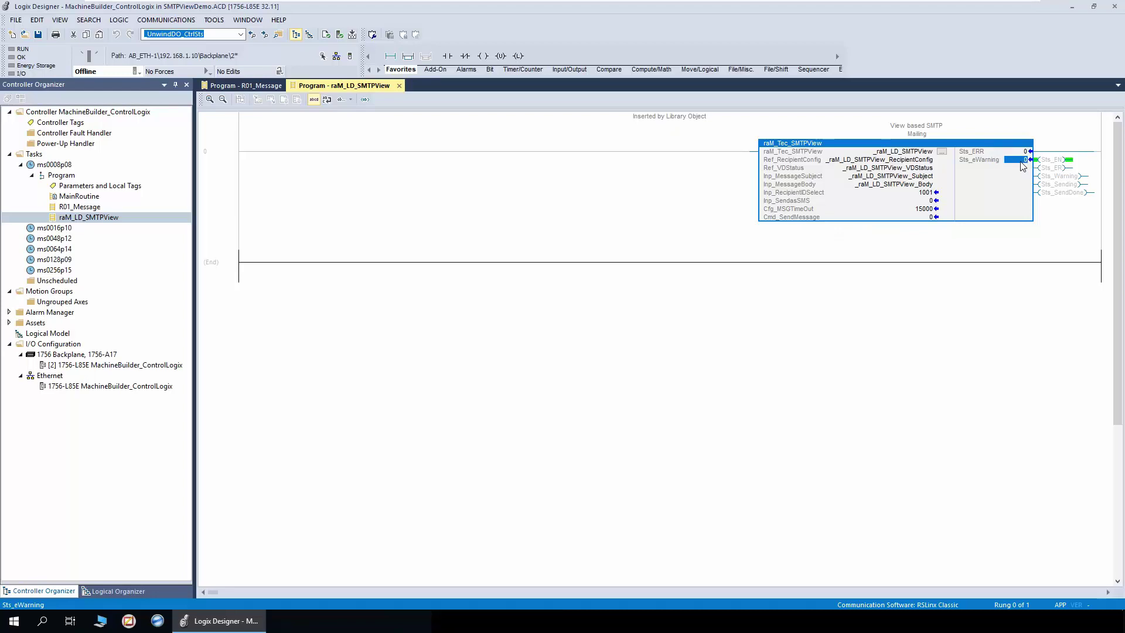
Step: Open R01_Message and inspect rung 0's _SendBatchComplete and Sts_Sending contacts
{"action": "double_click", "coordinate": [82, 208]}
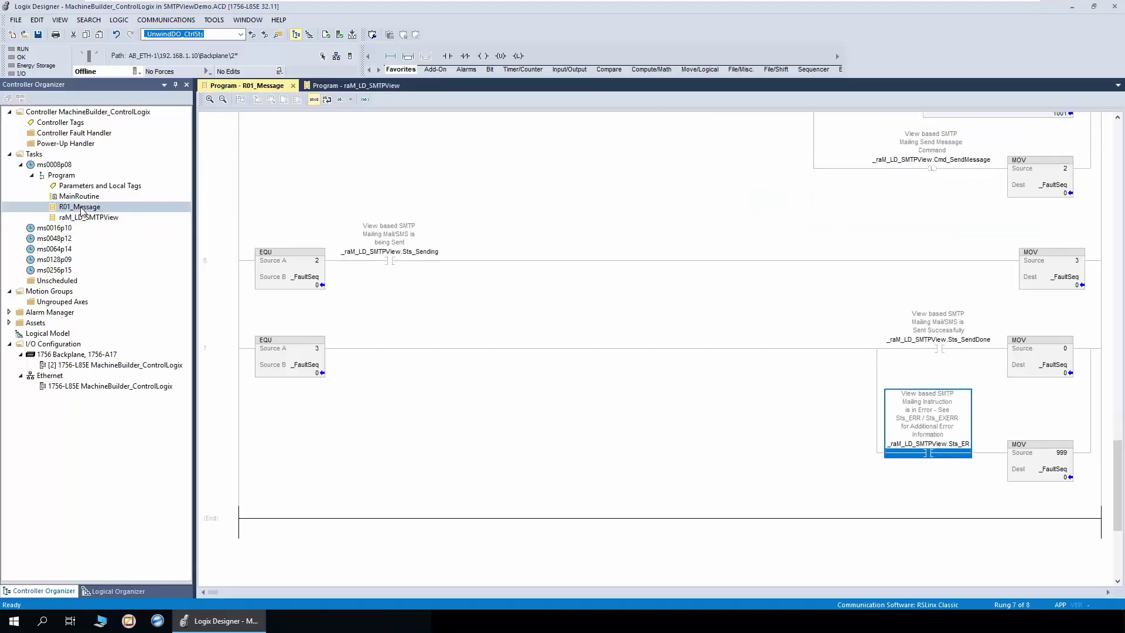
{"action": "scroll", "coordinate": [234, 230], "scroll_direction": "up", "scroll_amount": 10}
{"action": "scroll", "coordinate": [244, 230], "scroll_direction": "up", "scroll_amount": 8}
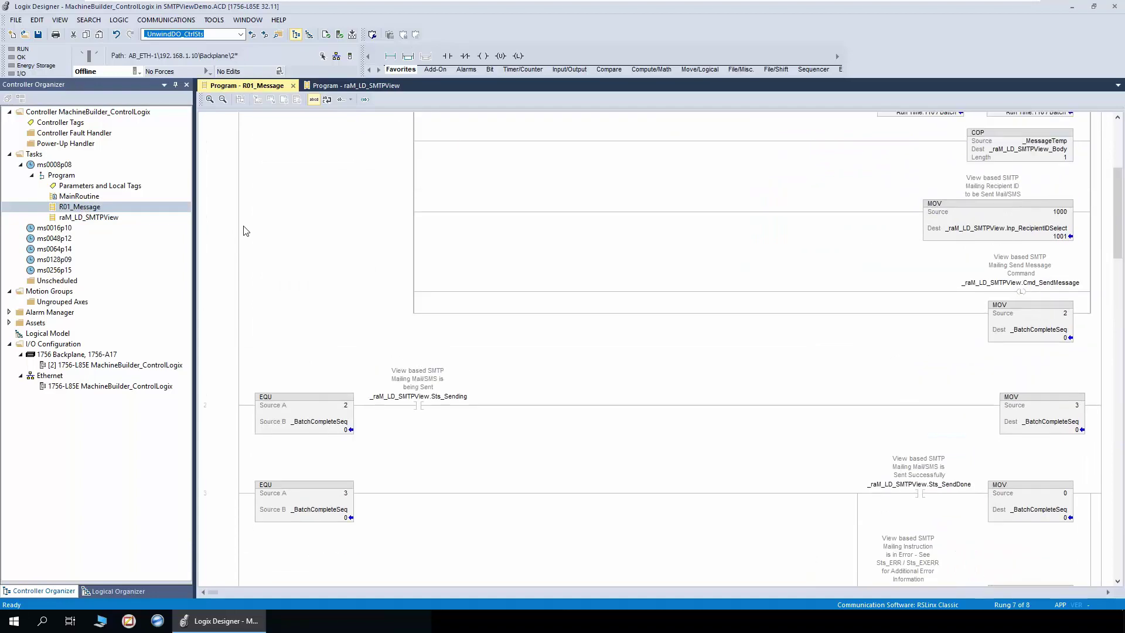
{"action": "left_click", "coordinate": [265, 151]}
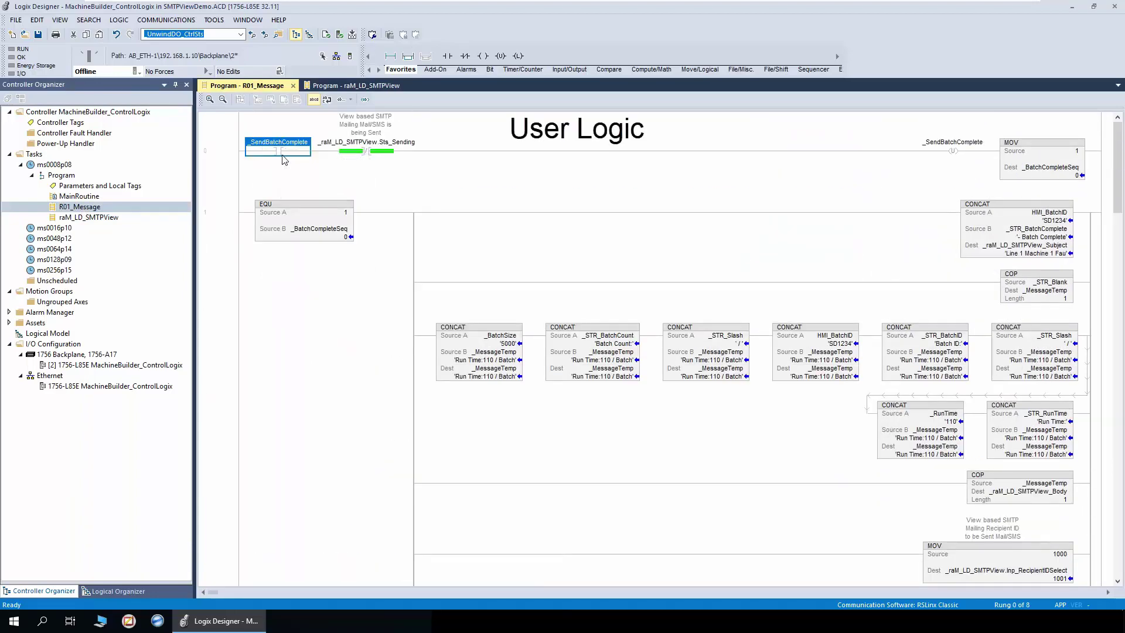
{"action": "left_click", "coordinate": [363, 153]}
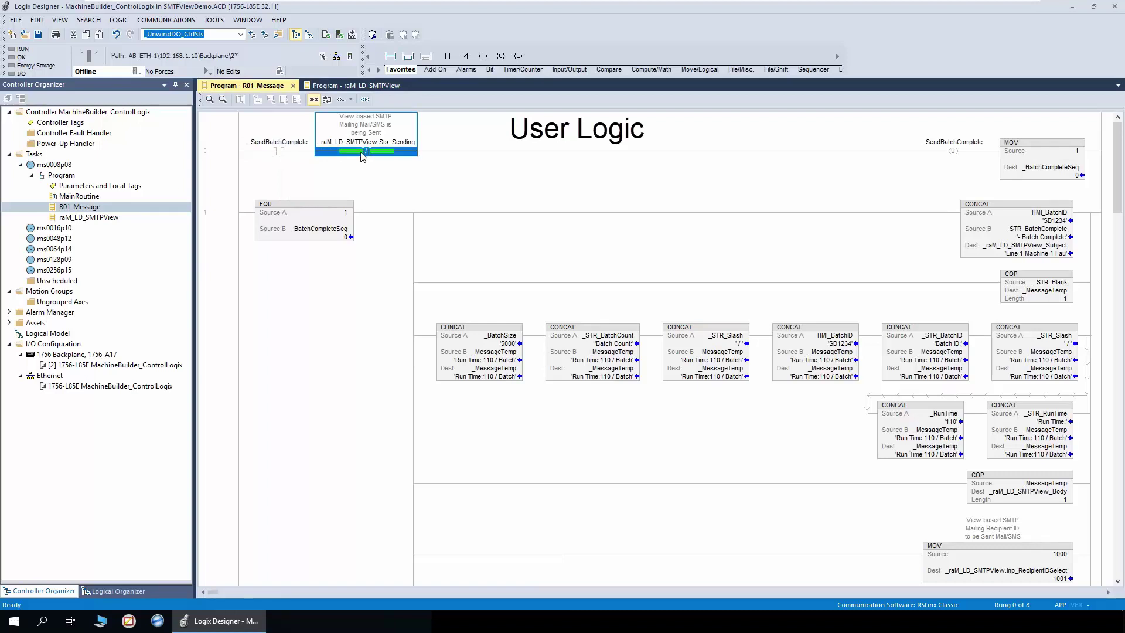
{"action": "mouse_move", "coordinate": [397, 147]}
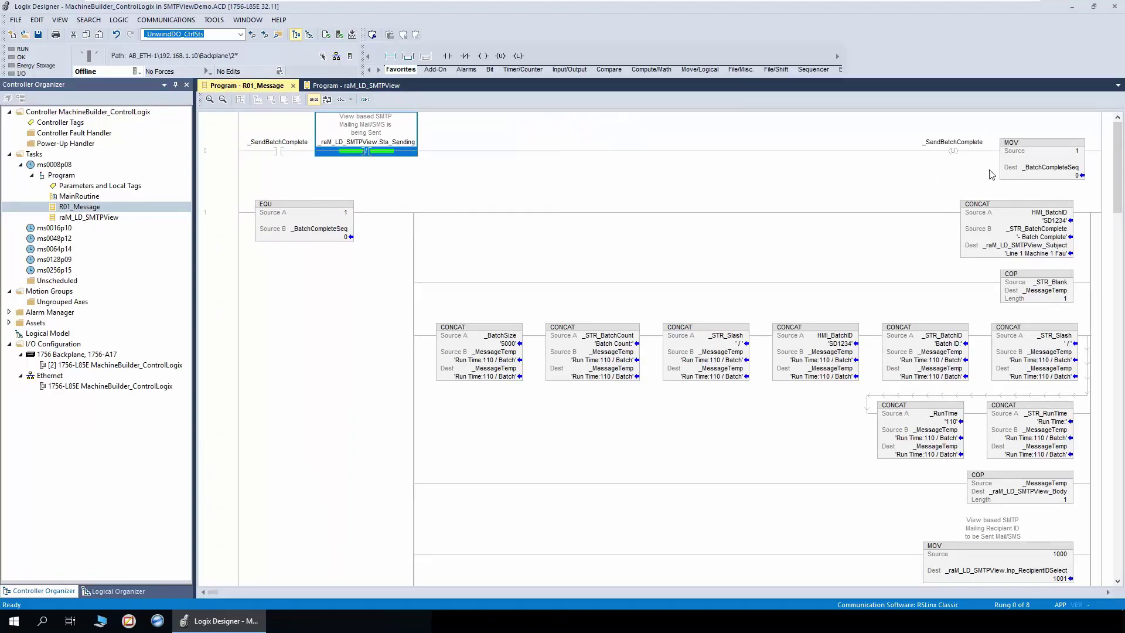
Step: Inspect the recipient ID move (source 1000) and the Cmd_SendMessage output coil
{"action": "scroll", "coordinate": [513, 192], "scroll_direction": "down", "scroll_amount": 3}
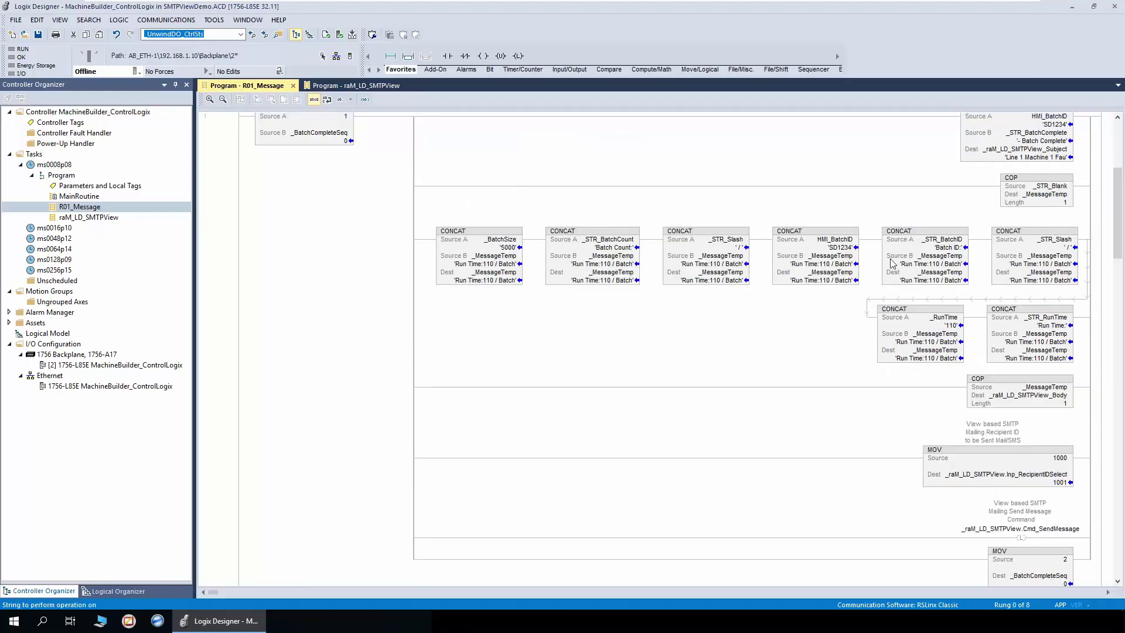
{"action": "scroll", "coordinate": [892, 263], "scroll_direction": "down", "scroll_amount": 5}
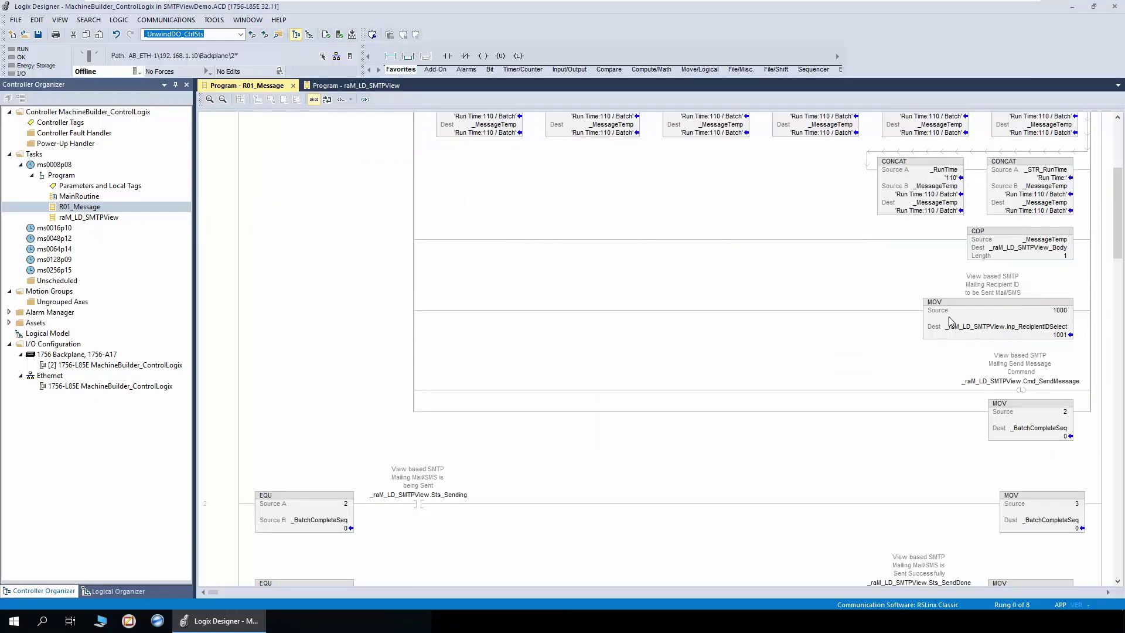
{"action": "left_click", "coordinate": [1041, 326]}
{"action": "key", "text": "Up"}
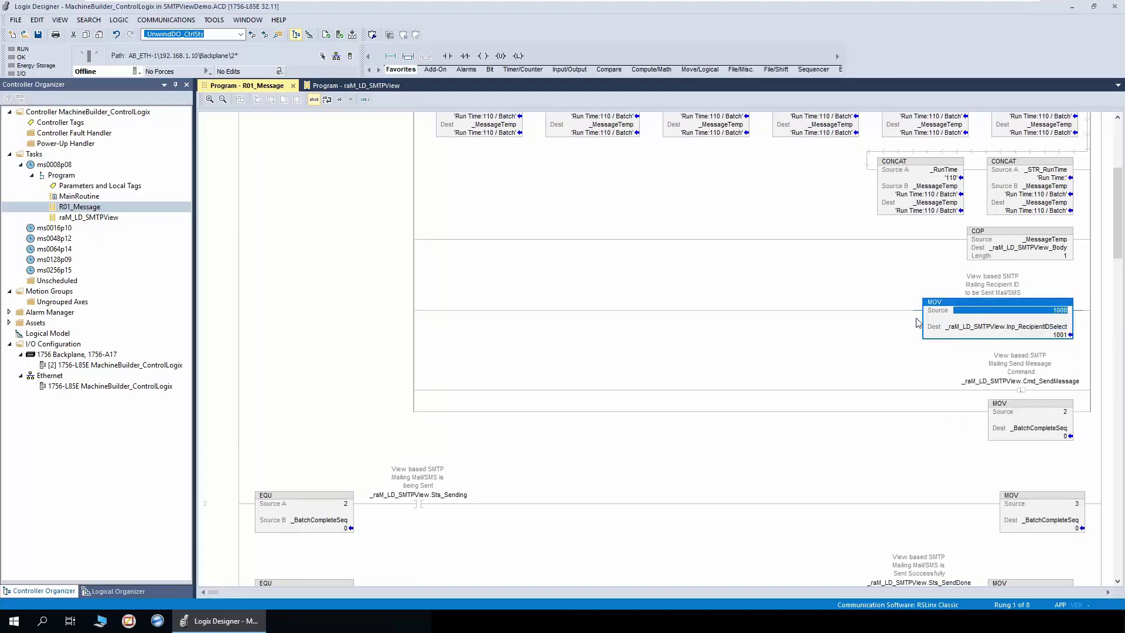
{"action": "scroll", "coordinate": [917, 322], "scroll_direction": "down", "scroll_amount": 4}
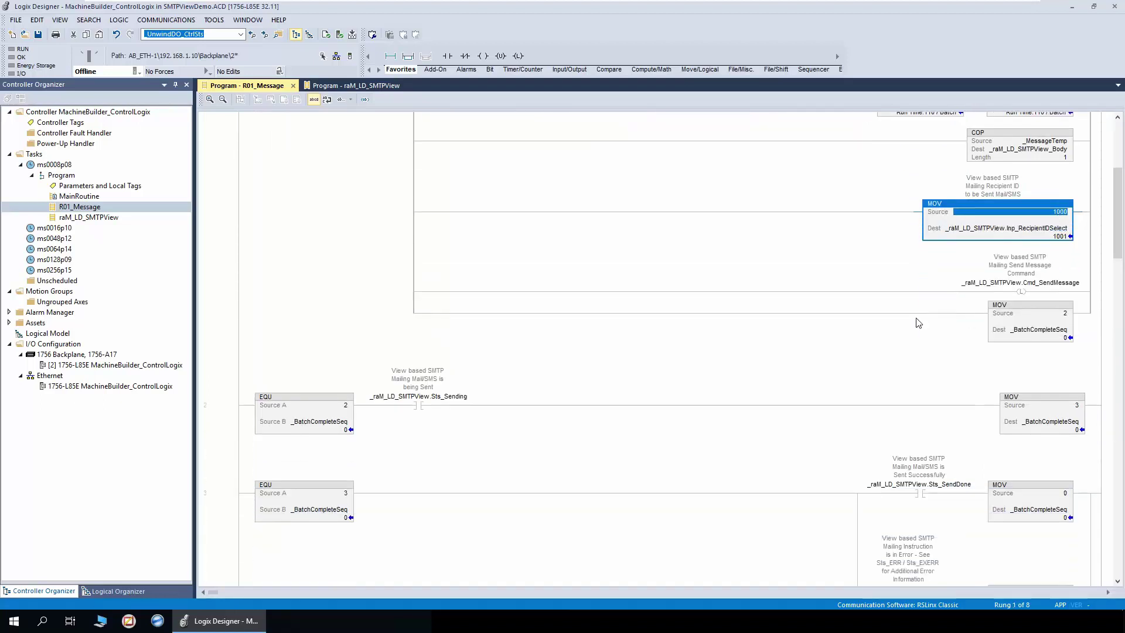
{"action": "left_click", "coordinate": [1037, 291]}
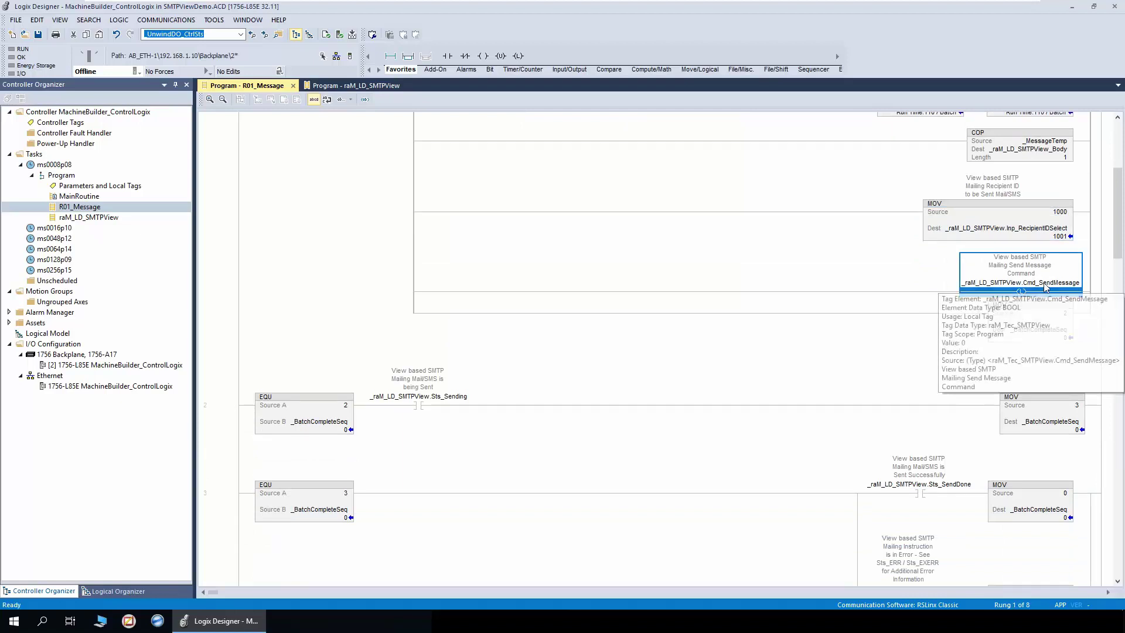
Step: Inspect rung 2's Sts_Sending contact and rung 3's Sts_SendDone and Sts_ER contacts
{"action": "scroll", "coordinate": [431, 242], "scroll_direction": "down", "scroll_amount": 6}
{"action": "left_click", "coordinate": [438, 231]}
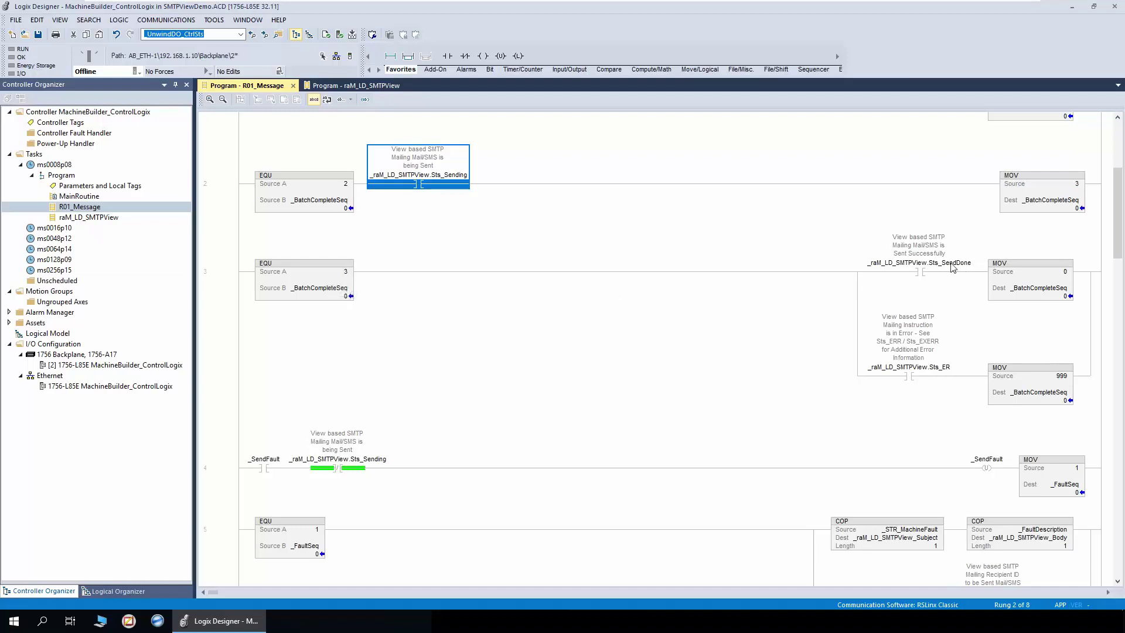
{"action": "left_click", "coordinate": [952, 267]}
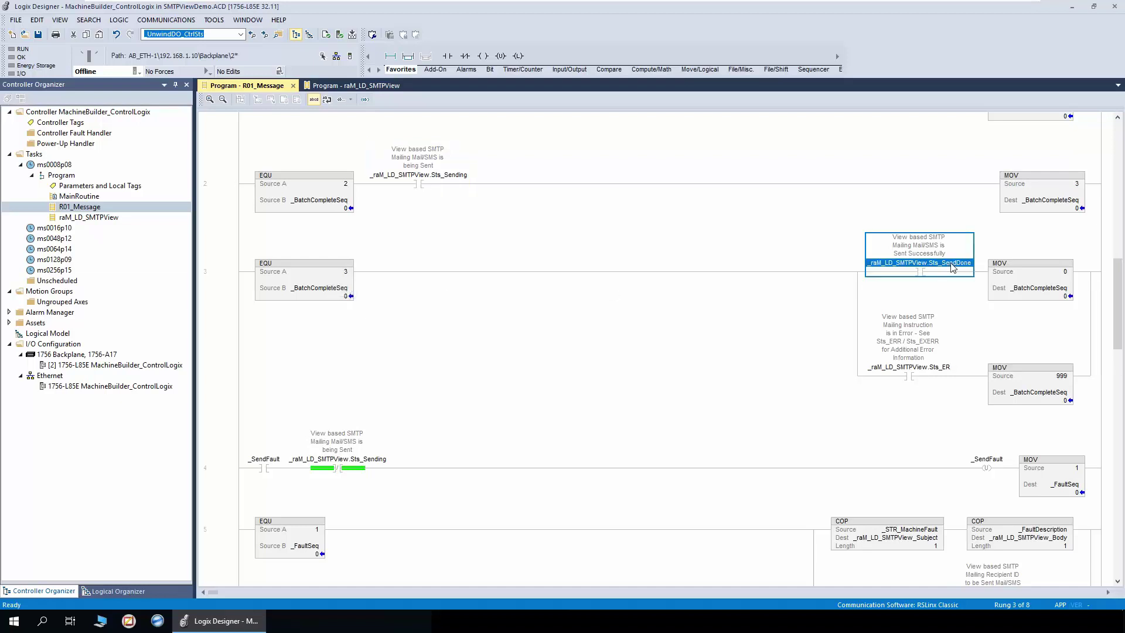
{"action": "left_click", "coordinate": [939, 376]}
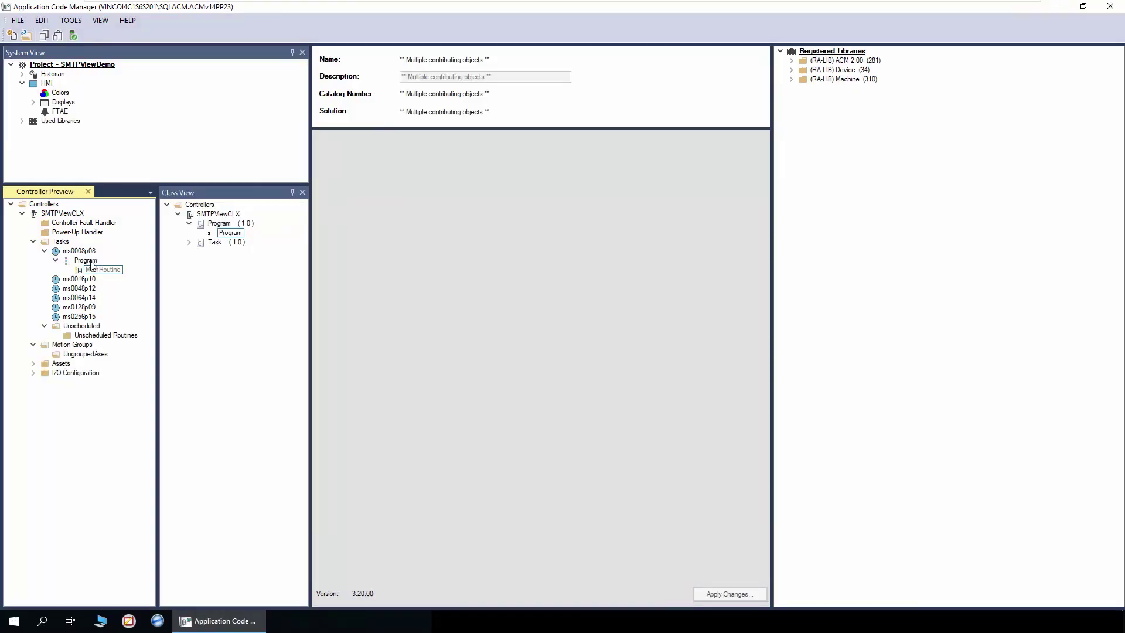
Step: Add a new raM_LD_SMTPView (1.2) object to Program, filtering the library list on 'smtp'
{"action": "right_click", "coordinate": [91, 263]}
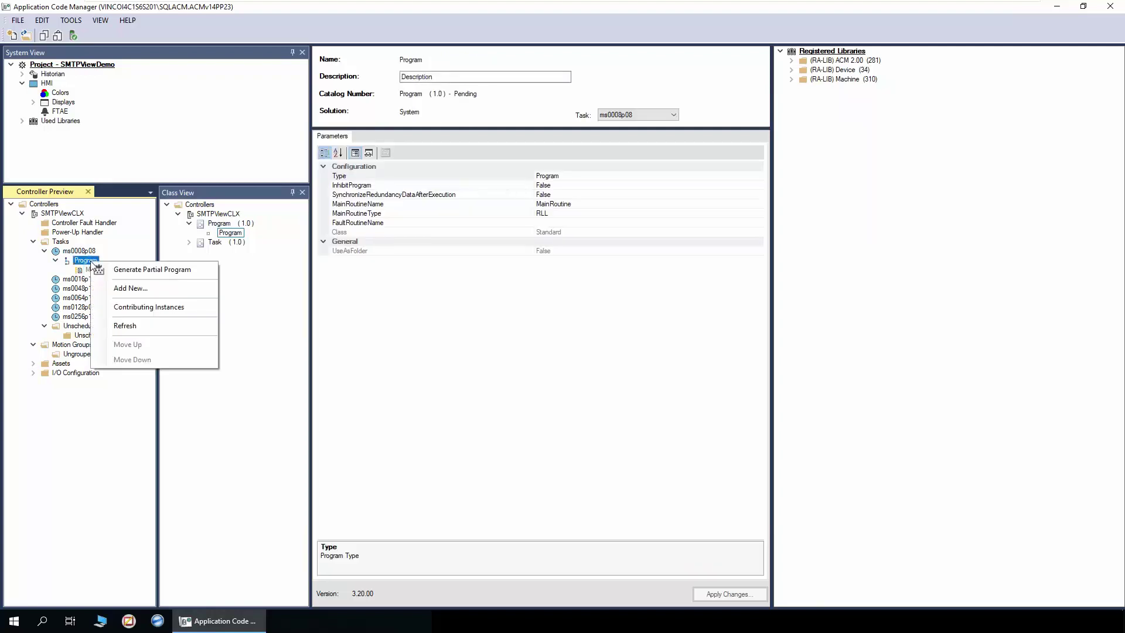
{"action": "left_click", "coordinate": [140, 290]}
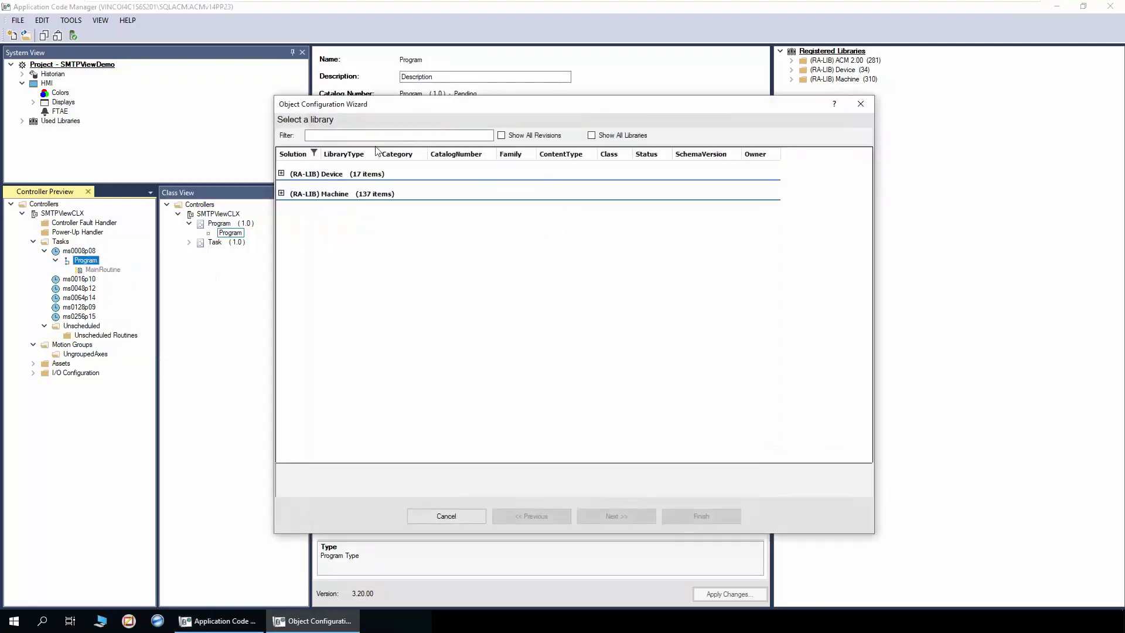
{"action": "left_click", "coordinate": [377, 139]}
{"action": "type", "text": "smtp"}
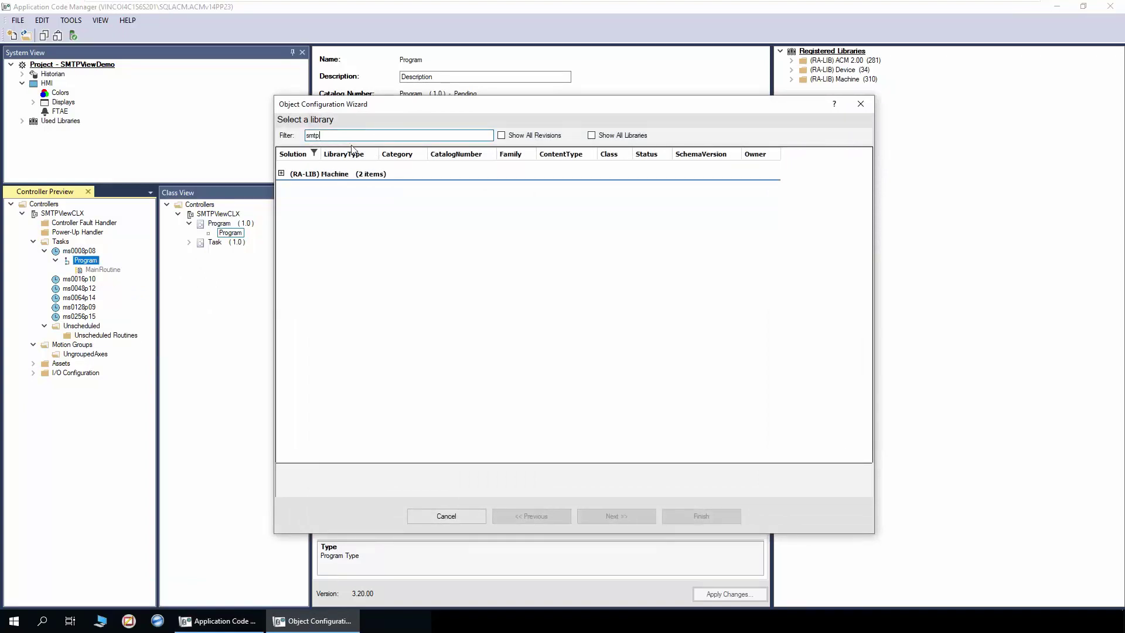
{"action": "left_click", "coordinate": [280, 173]}
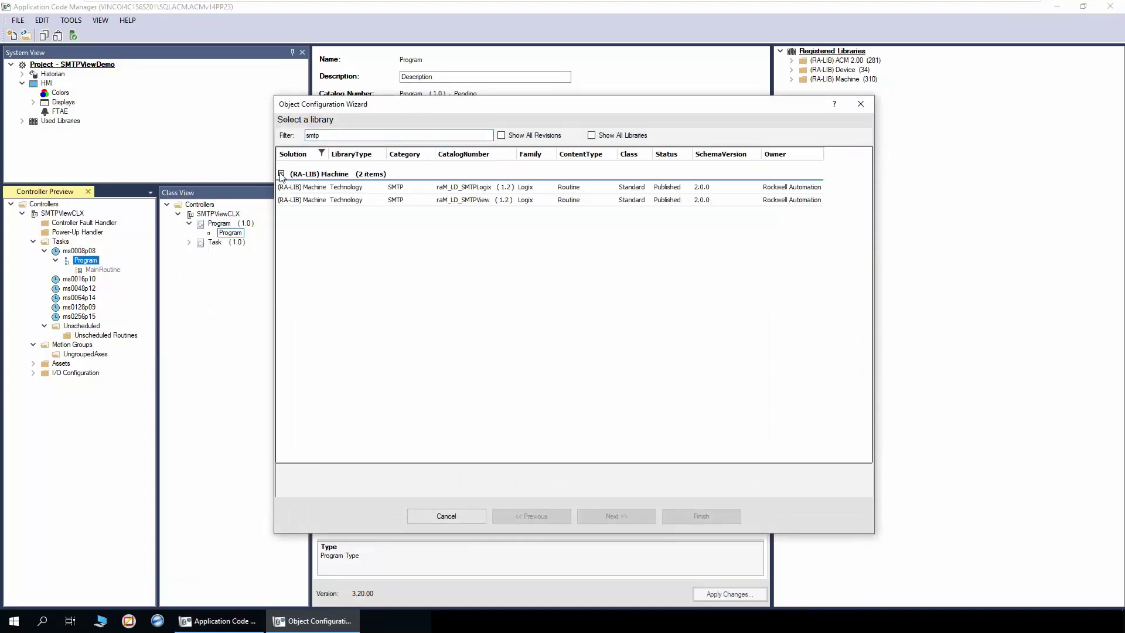
{"action": "left_click", "coordinate": [470, 206]}
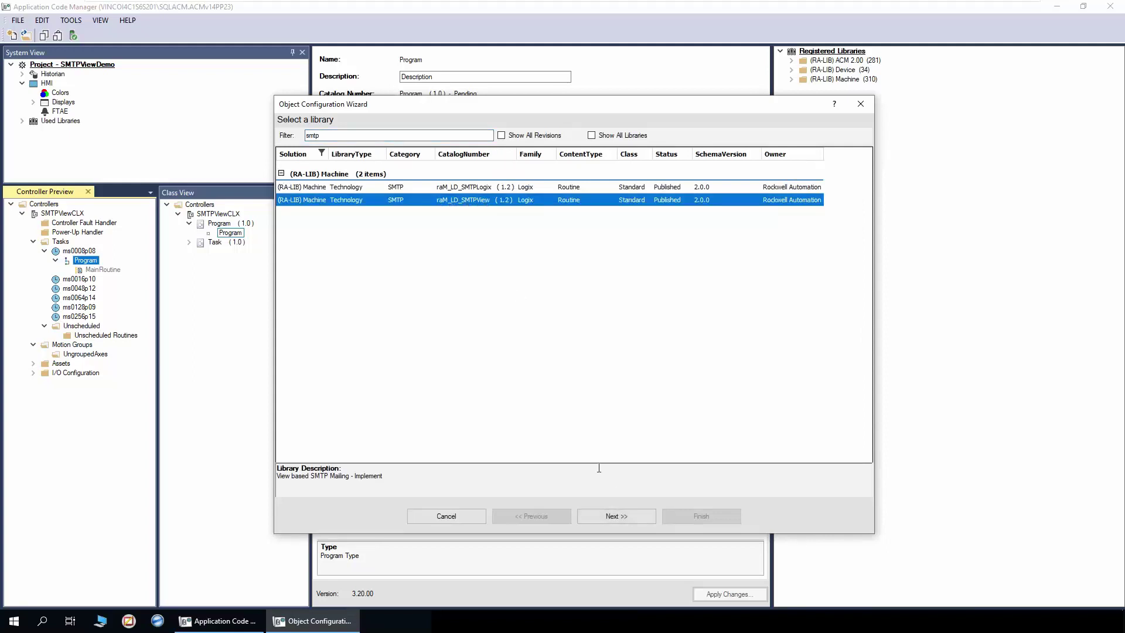
{"action": "left_click", "coordinate": [624, 525]}
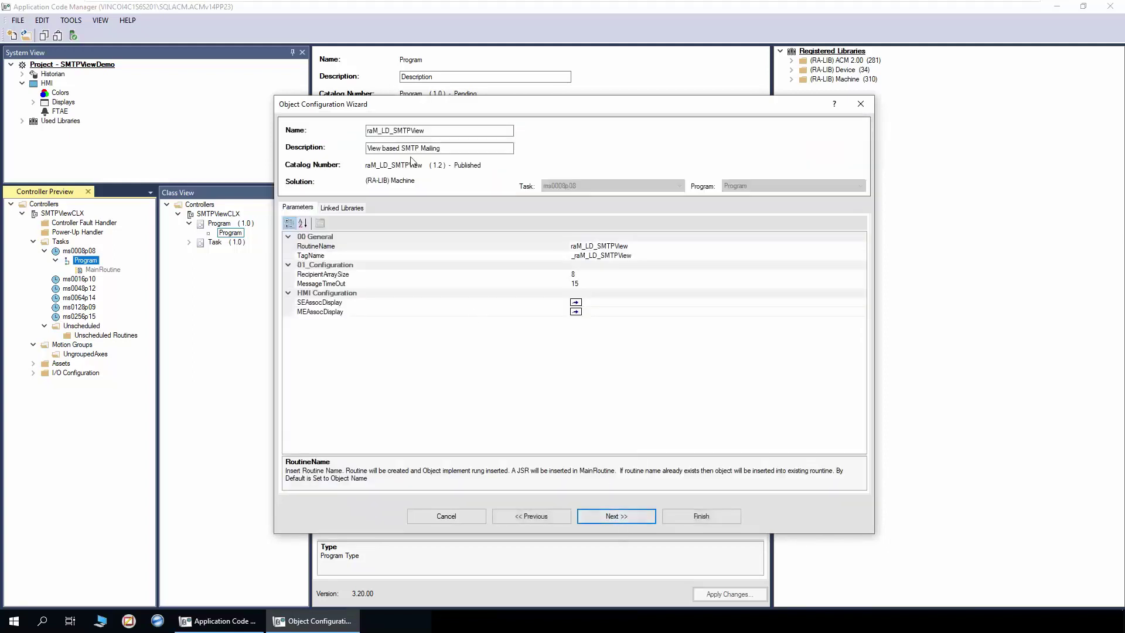
Step: Set RecipientArraySize to 10 and MessageTimeOut to 15 seconds
{"action": "left_click", "coordinate": [388, 131]}
{"action": "left_click", "coordinate": [590, 274]}
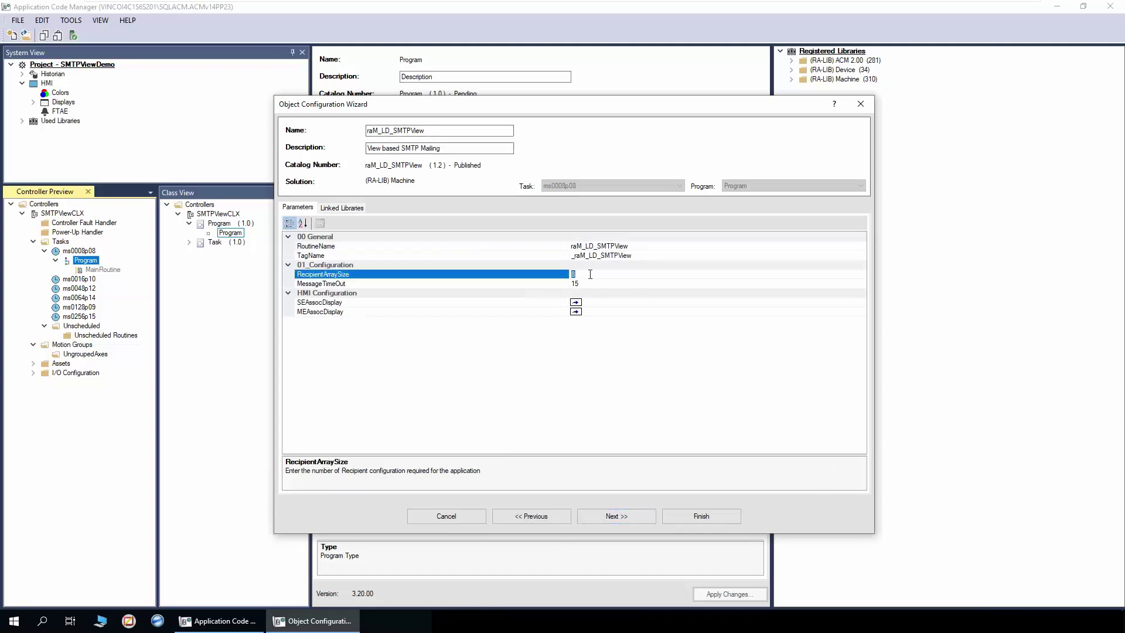
{"action": "type", "text": "10"}
{"action": "left_click", "coordinate": [597, 283]}
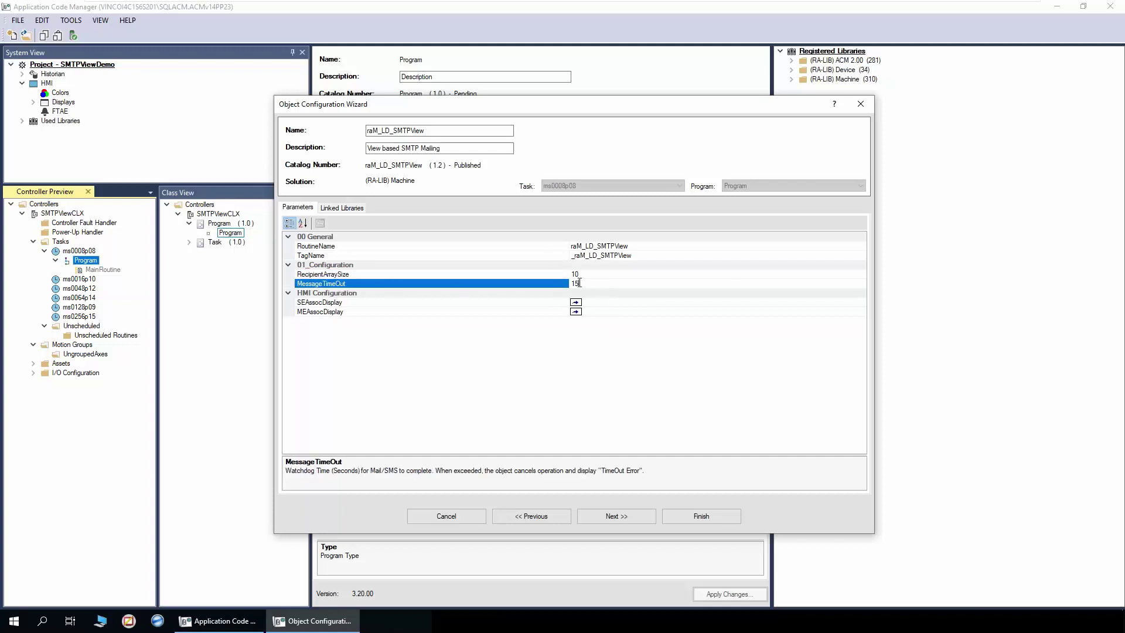
{"action": "left_click", "coordinate": [586, 312]}
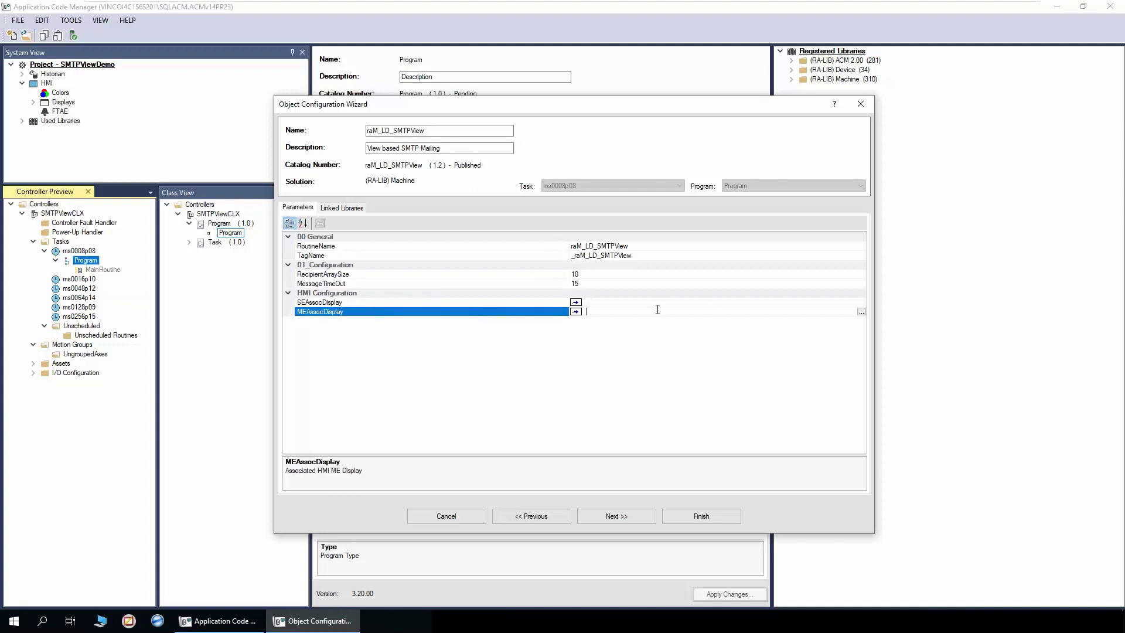
Step: Link MEAssocDisplay to FTViewME_Panel's NavigationDisplay and finish the wizard
{"action": "left_click", "coordinate": [861, 312]}
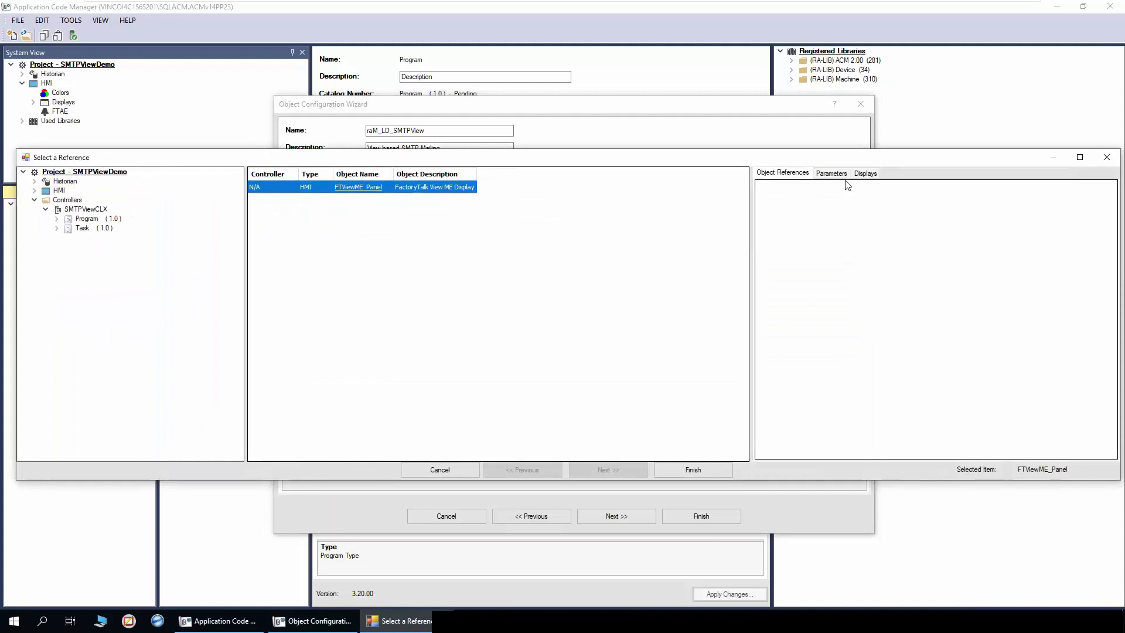
{"action": "left_click", "coordinate": [865, 173]}
{"action": "left_click", "coordinate": [778, 200]}
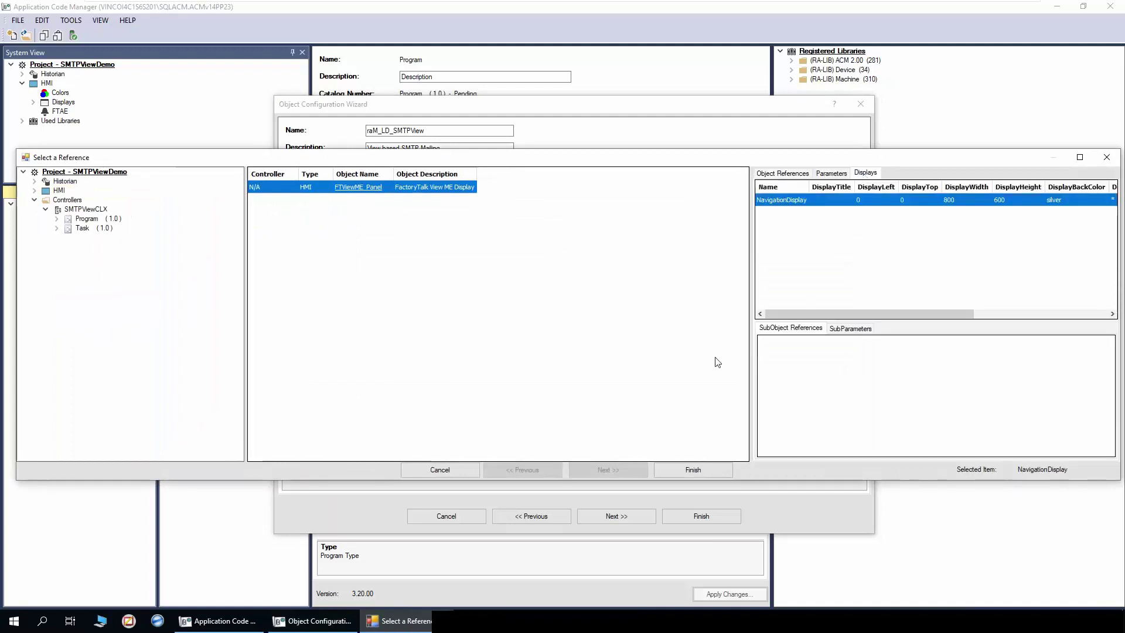
{"action": "left_click", "coordinate": [693, 470]}
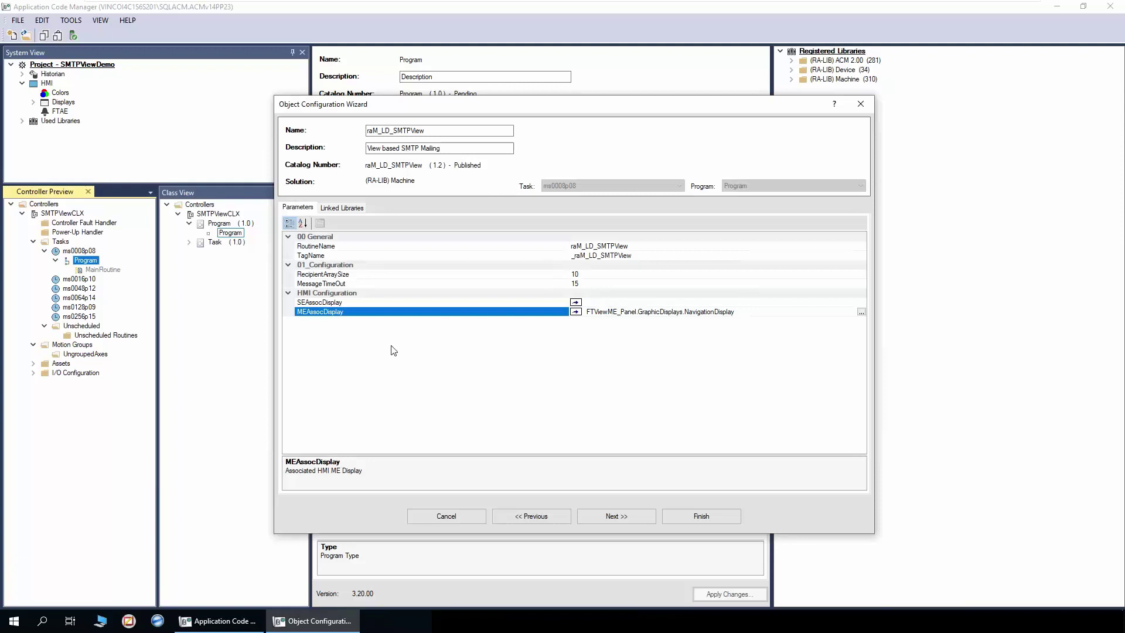
Step: Auto-create the linked raM_Tec_SMTPView library object and finish creating the SMTP View object
{"action": "left_click", "coordinate": [628, 514]}
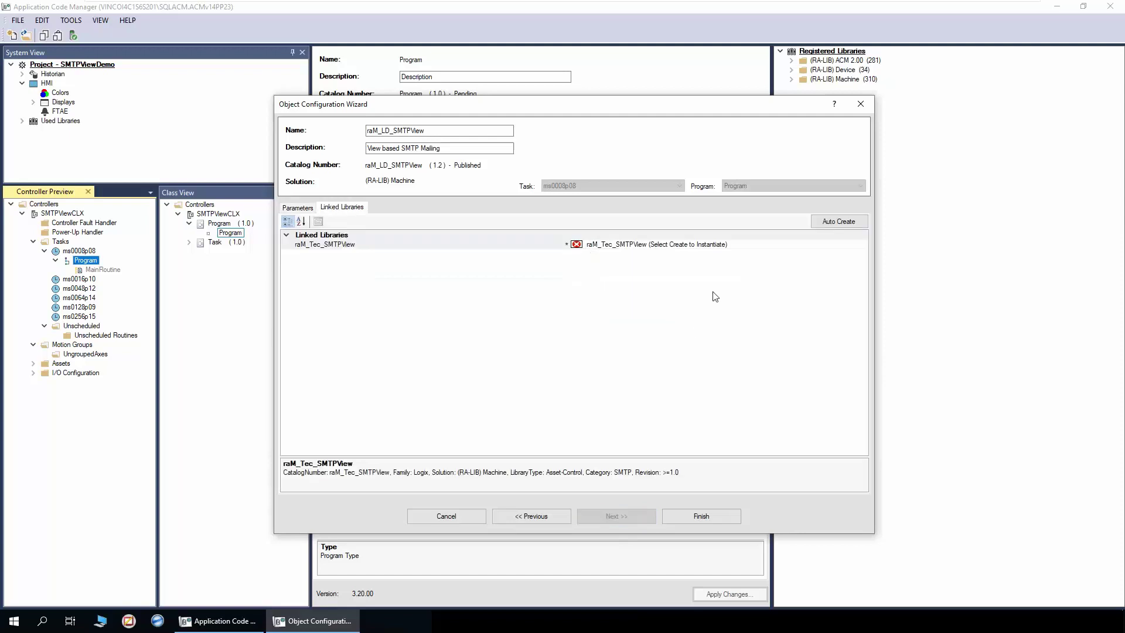
{"action": "left_click", "coordinate": [839, 224]}
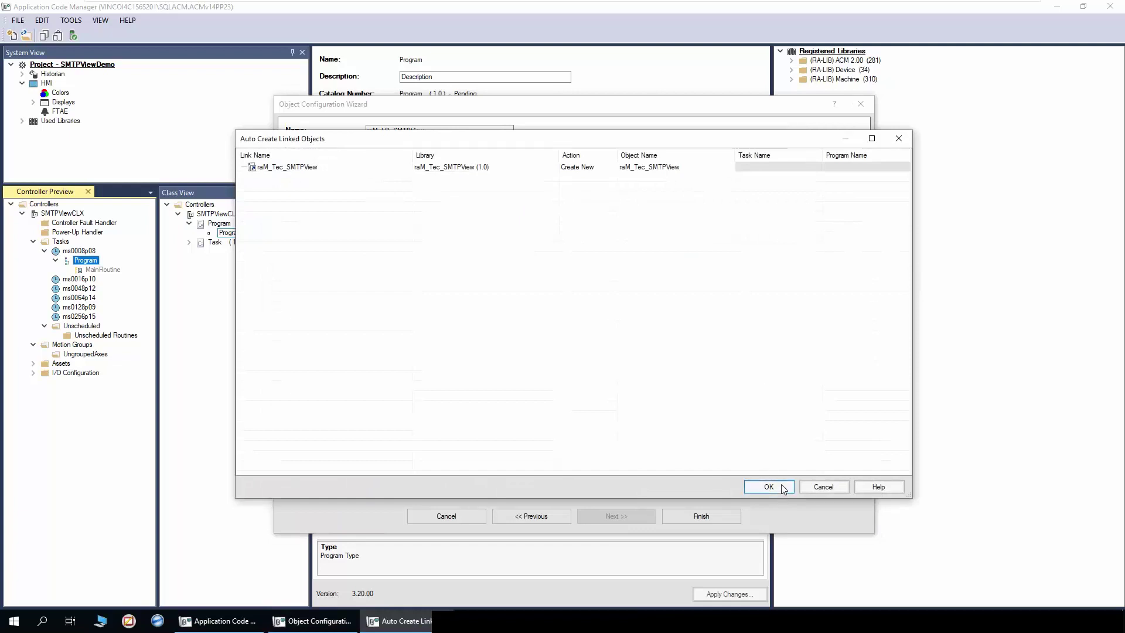
{"action": "left_click", "coordinate": [782, 485]}
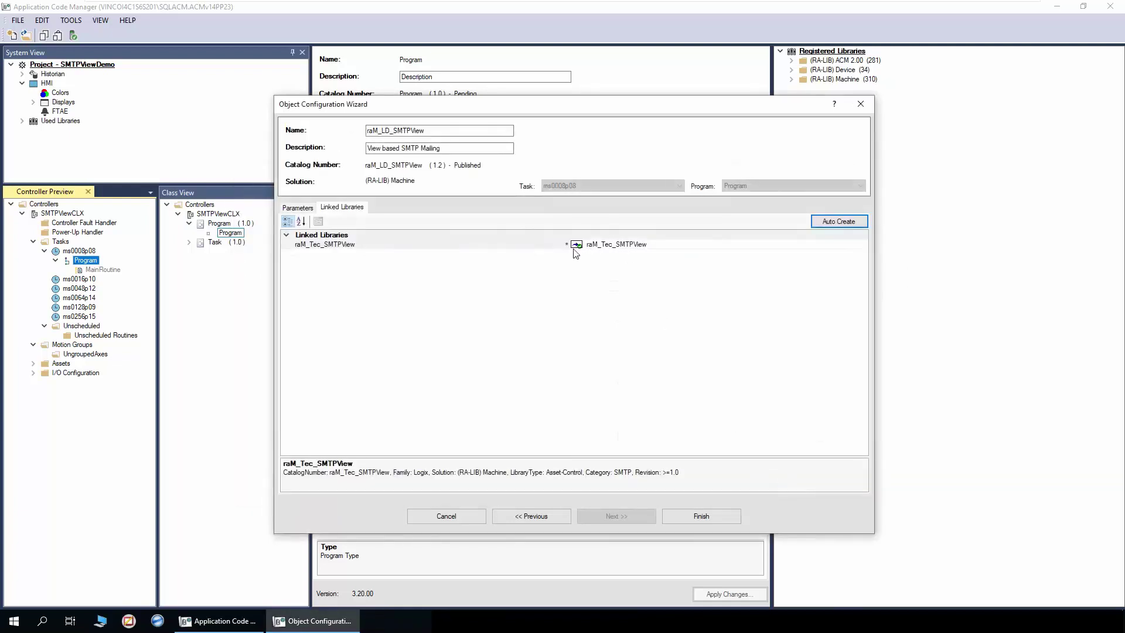
{"action": "left_click", "coordinate": [690, 518]}
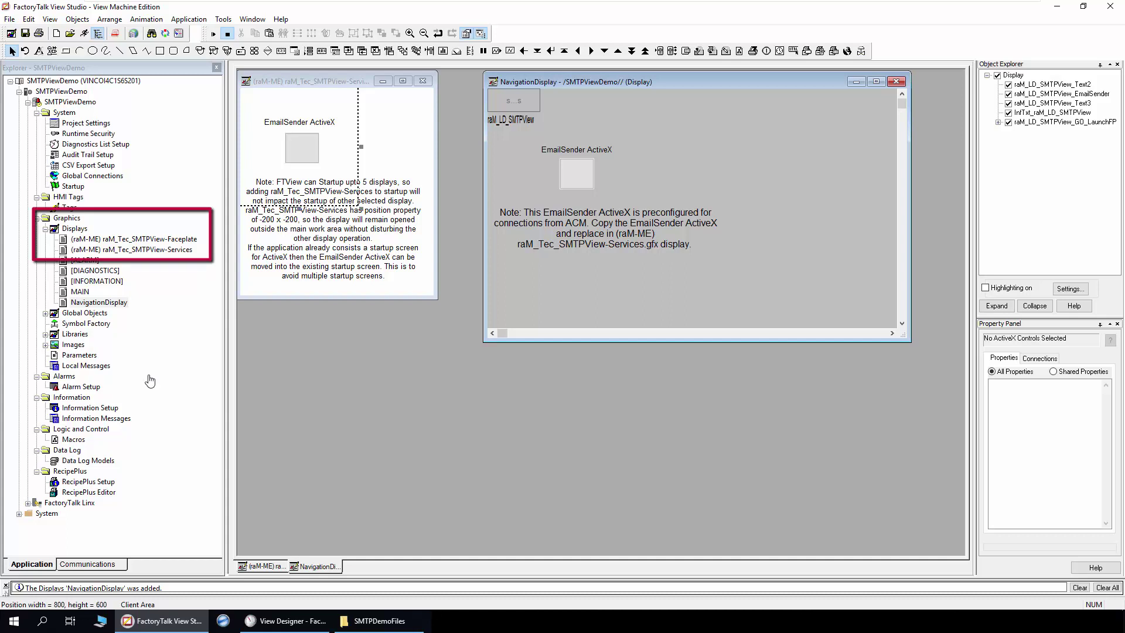
{"action": "left_click", "coordinate": [151, 240]}
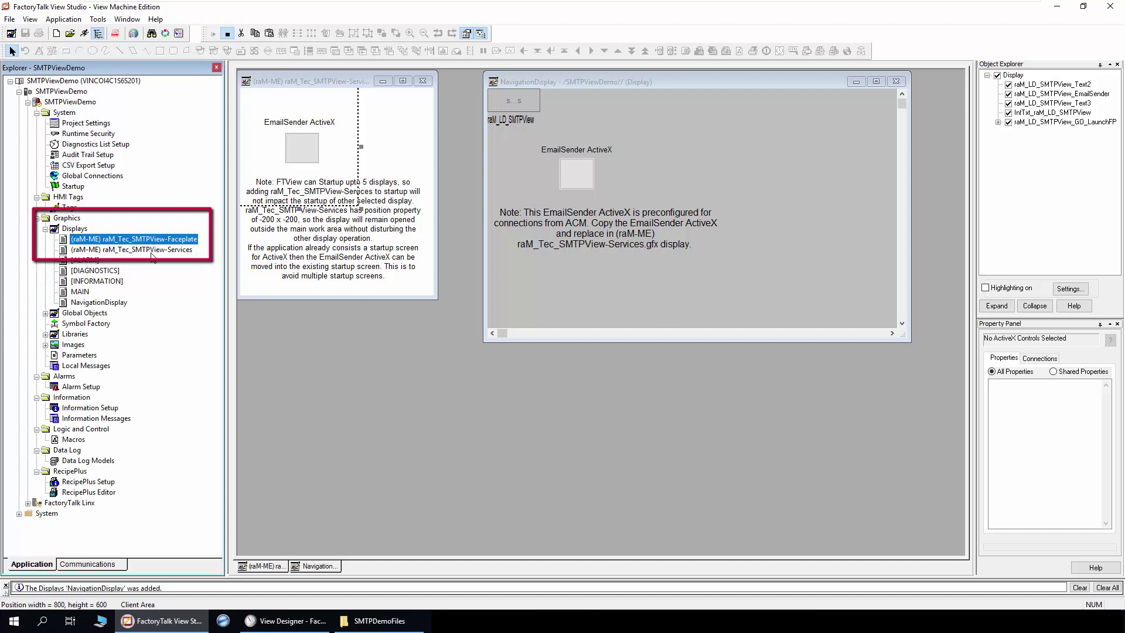
{"action": "left_click", "coordinate": [151, 251]}
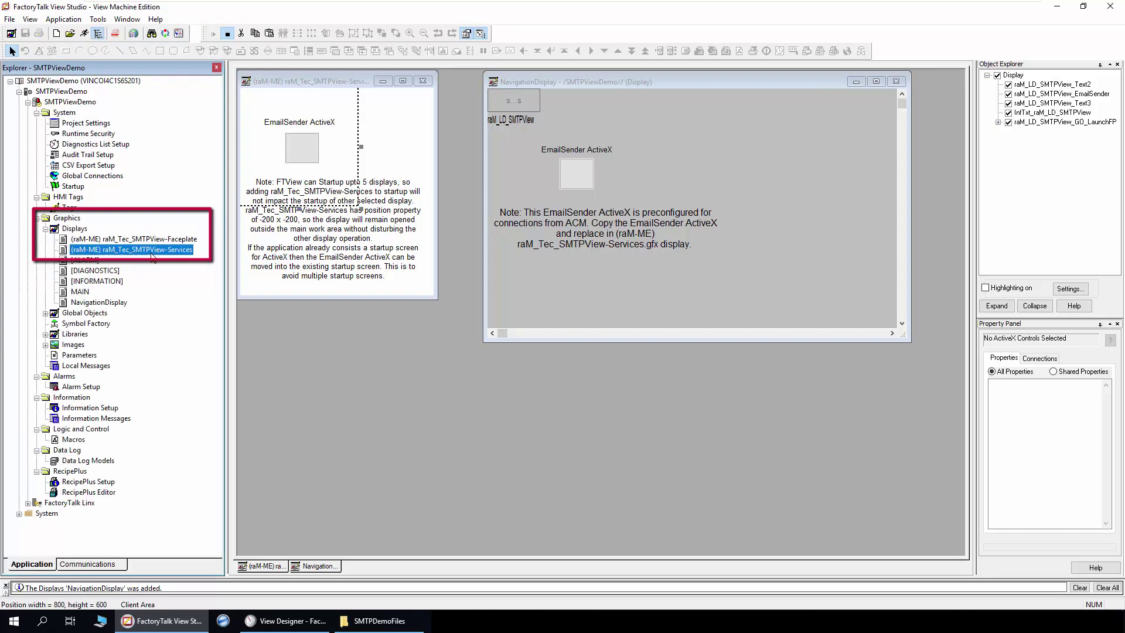
{"action": "left_click", "coordinate": [675, 117]}
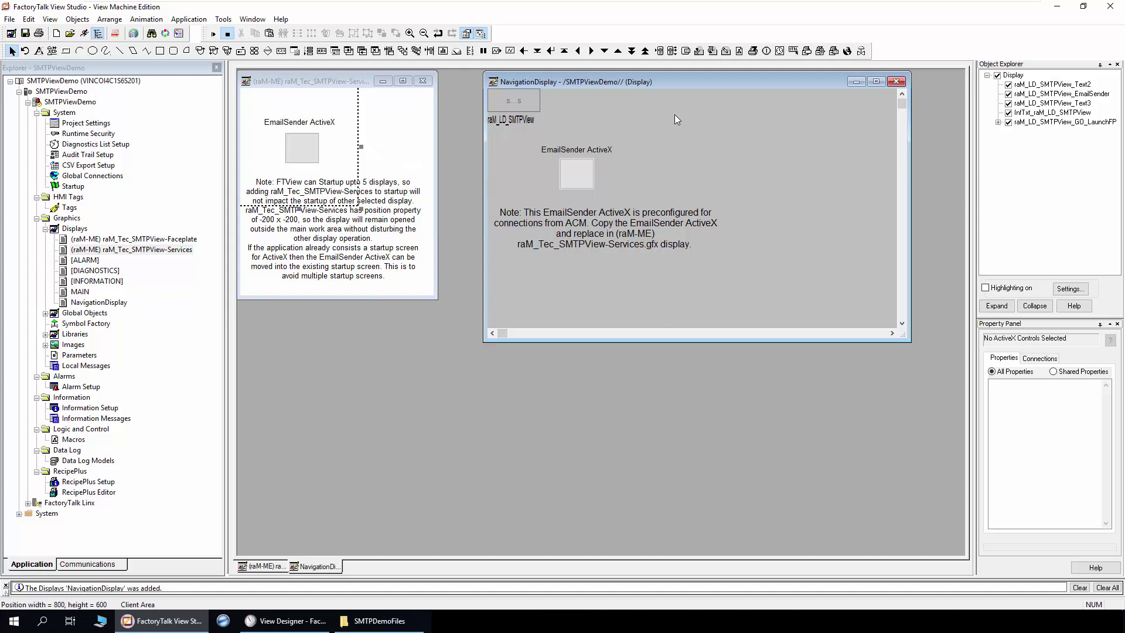
Step: Delete the Services display's EmailSender ActiveX and cut NavigationDisplay's preconfigured EmailSender
{"action": "left_click", "coordinate": [294, 157]}
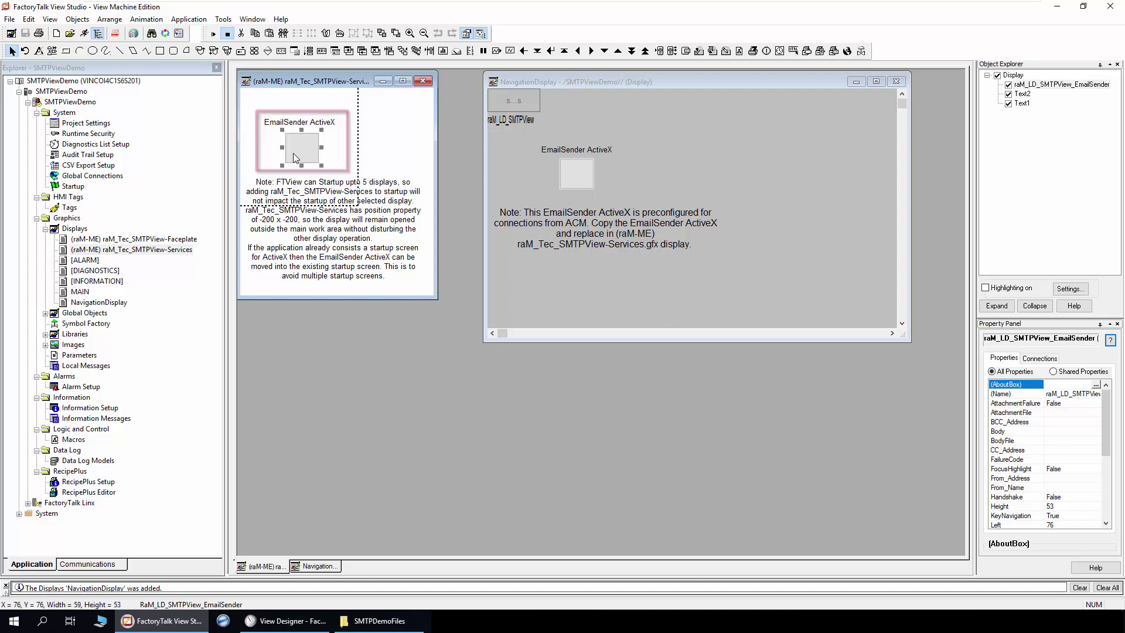
{"action": "key", "text": "Delete"}
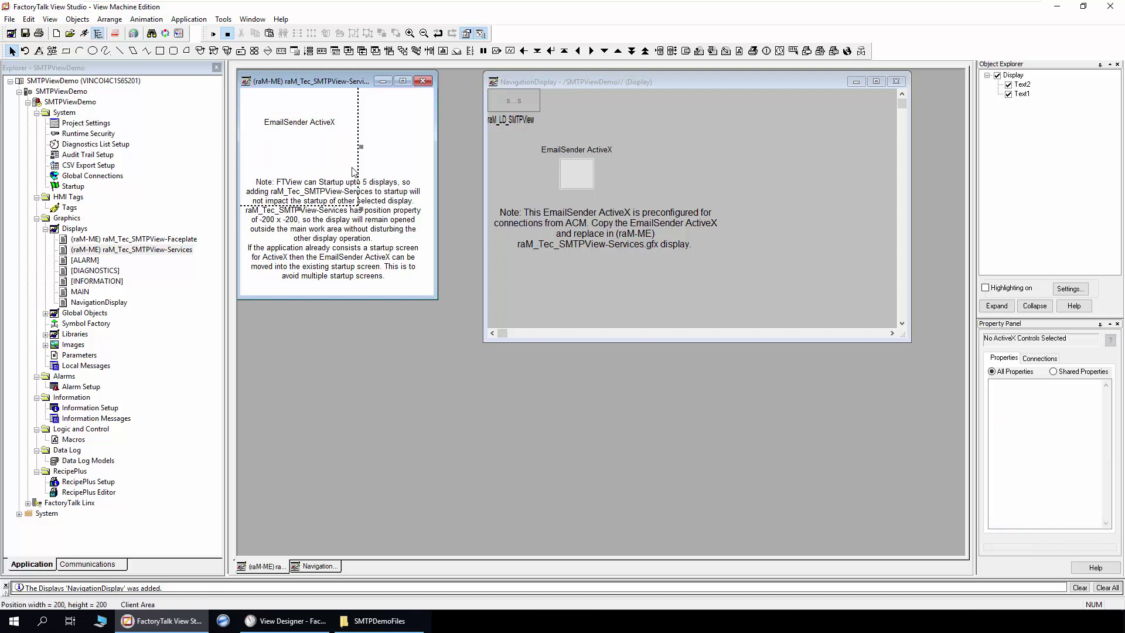
{"action": "left_click", "coordinate": [579, 173]}
{"action": "left_click", "coordinate": [578, 173]}
{"action": "right_click", "coordinate": [579, 173]}
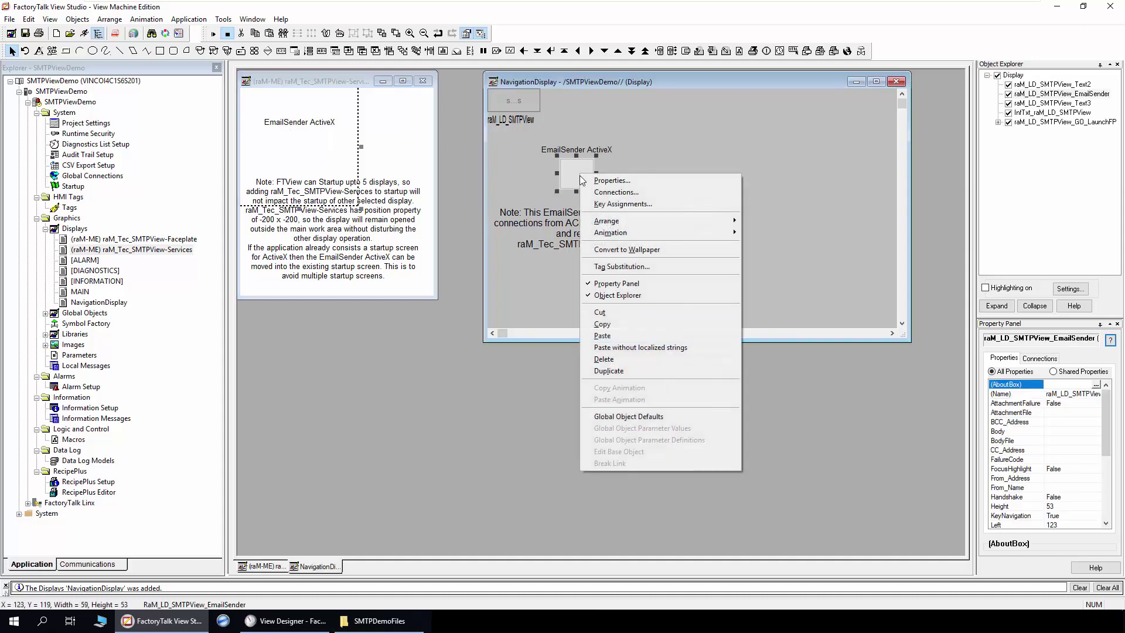
{"action": "left_click", "coordinate": [601, 313]}
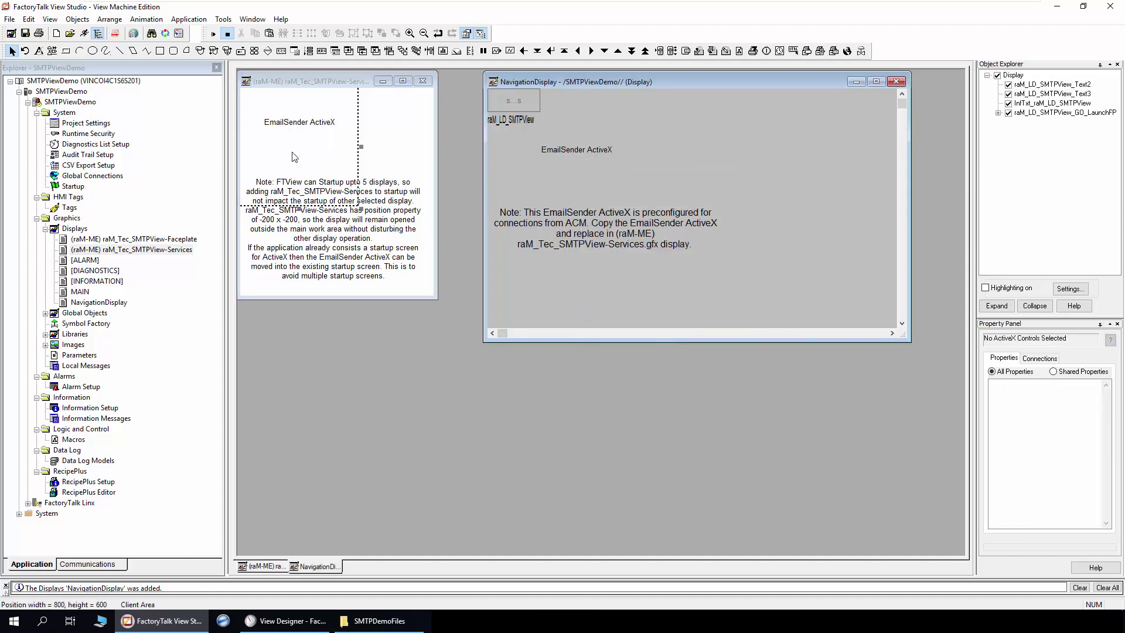
Step: Paste the EmailSender ActiveX into the Services display and open its connection settings
{"action": "left_click", "coordinate": [332, 176]}
{"action": "right_click", "coordinate": [293, 155]}
{"action": "left_click", "coordinate": [321, 219]}
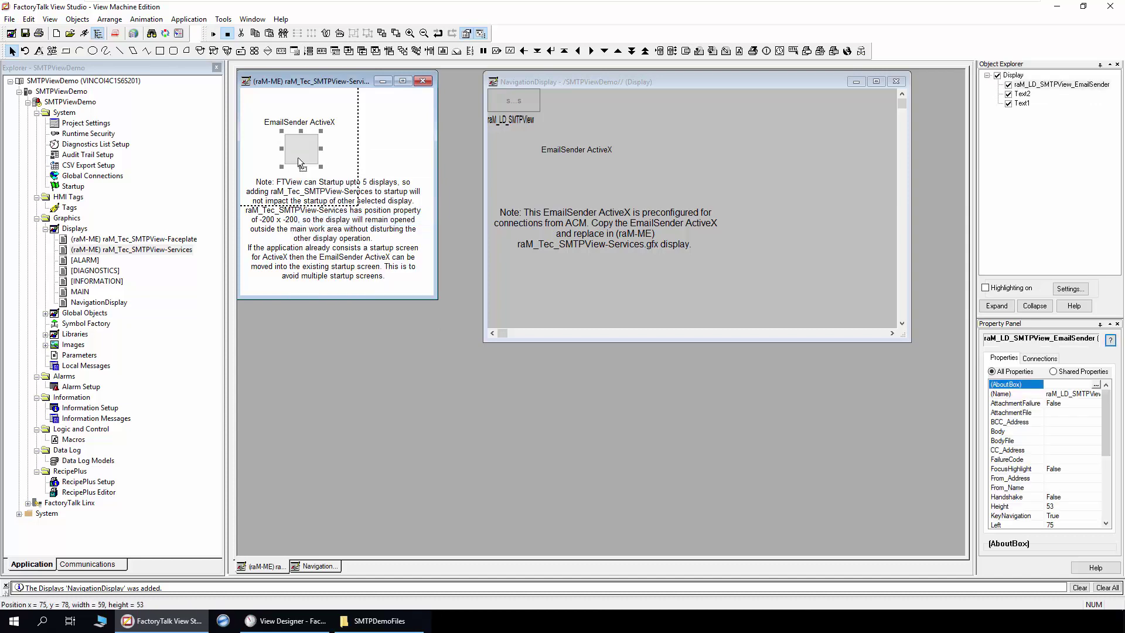
{"action": "double_click", "coordinate": [298, 157]}
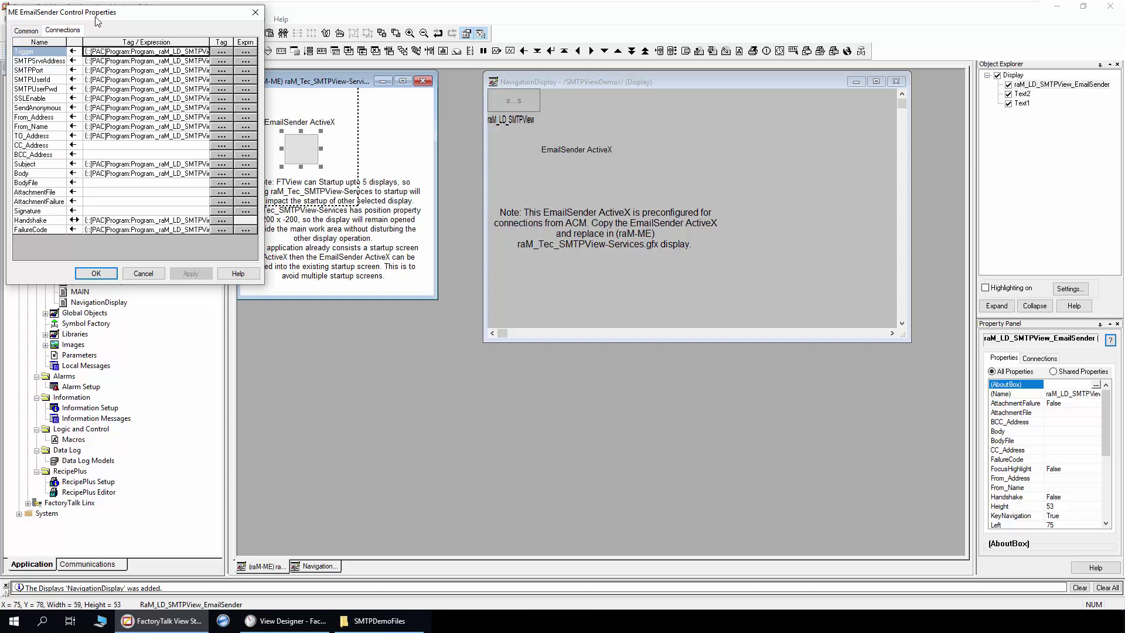
Step: Add the raM_Tec_SMTPView Services display to the startup displays alongside NavigationDisplay
{"action": "left_click", "coordinate": [146, 273]}
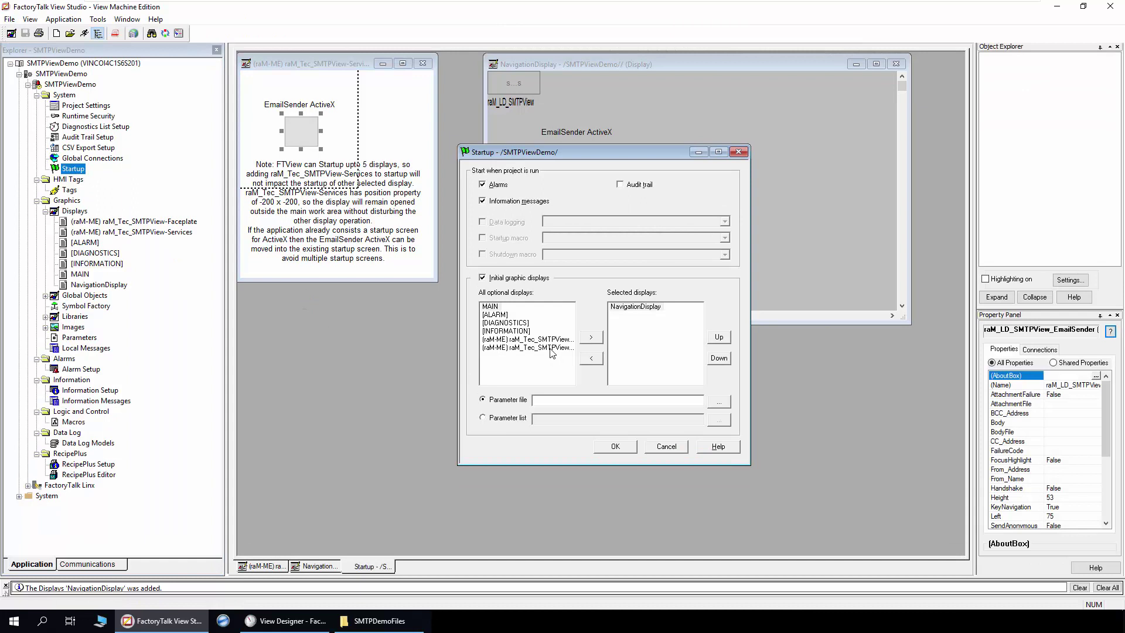
{"action": "left_click", "coordinate": [552, 349]}
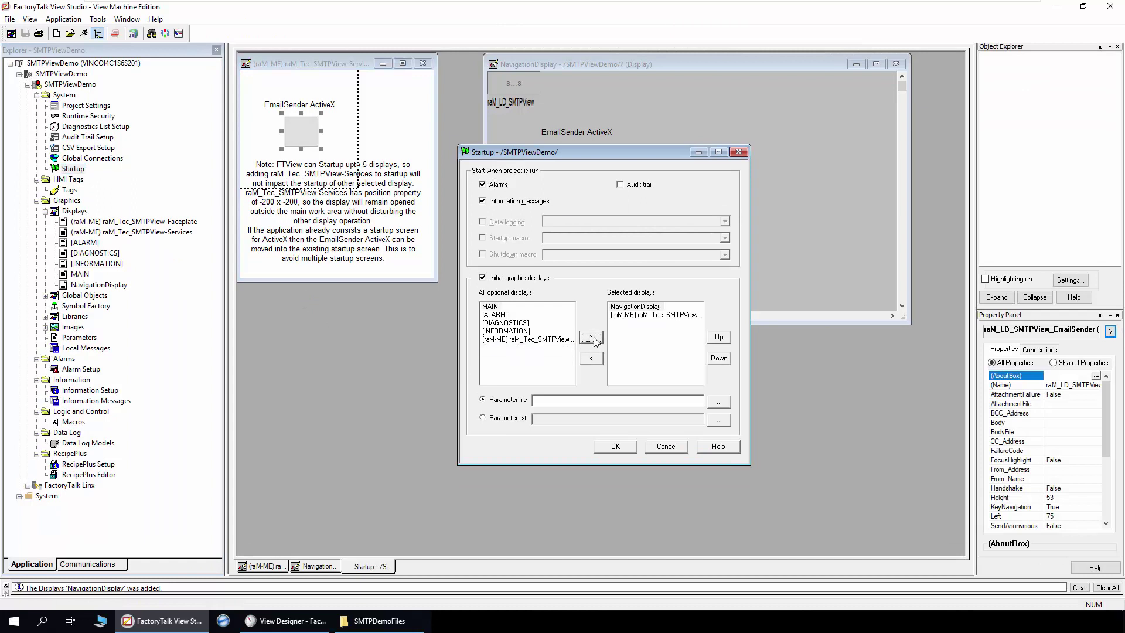
{"action": "left_click", "coordinate": [615, 447]}
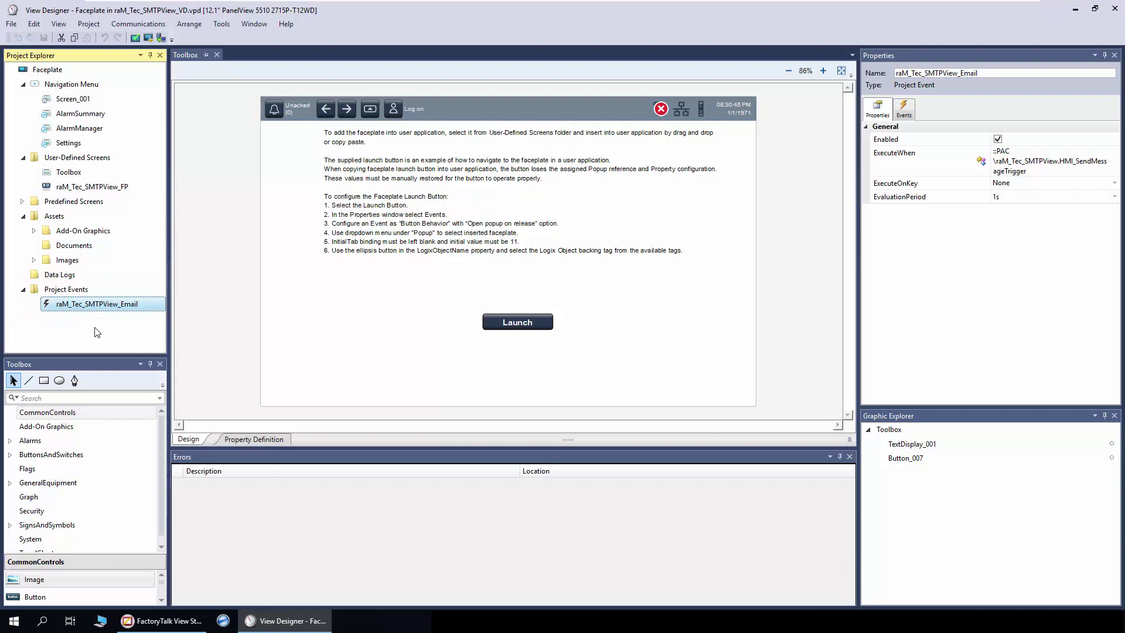
Step: Inspect the raM_Tec_SMTPView_Email event's ExecuteWhen trigger and its Write To actions
{"action": "left_click", "coordinate": [100, 187]}
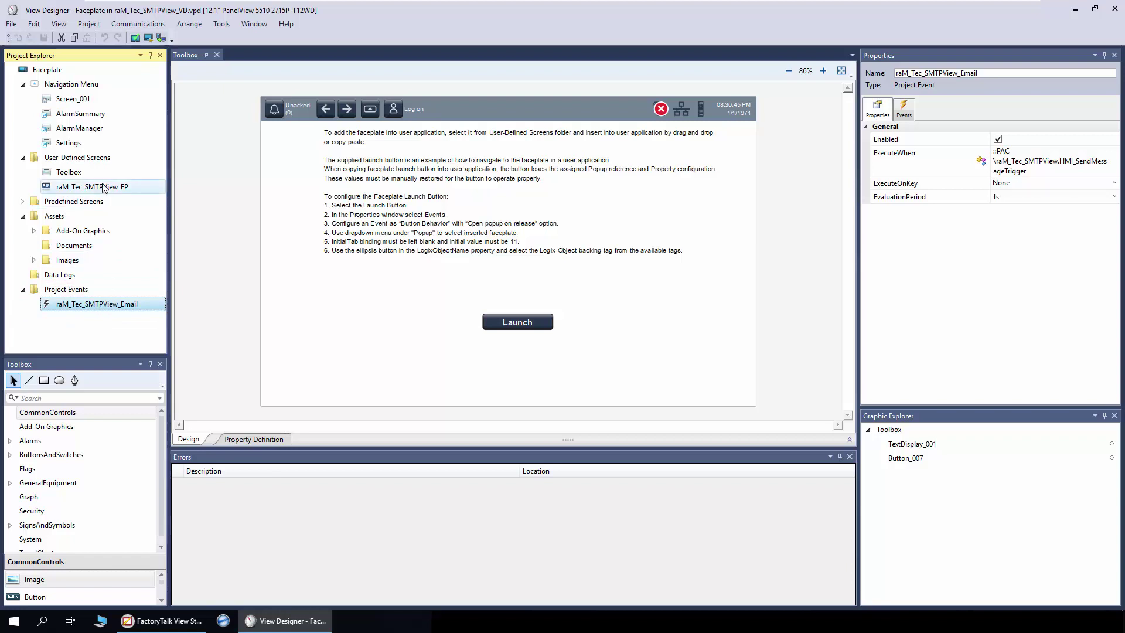
{"action": "left_click", "coordinate": [99, 304]}
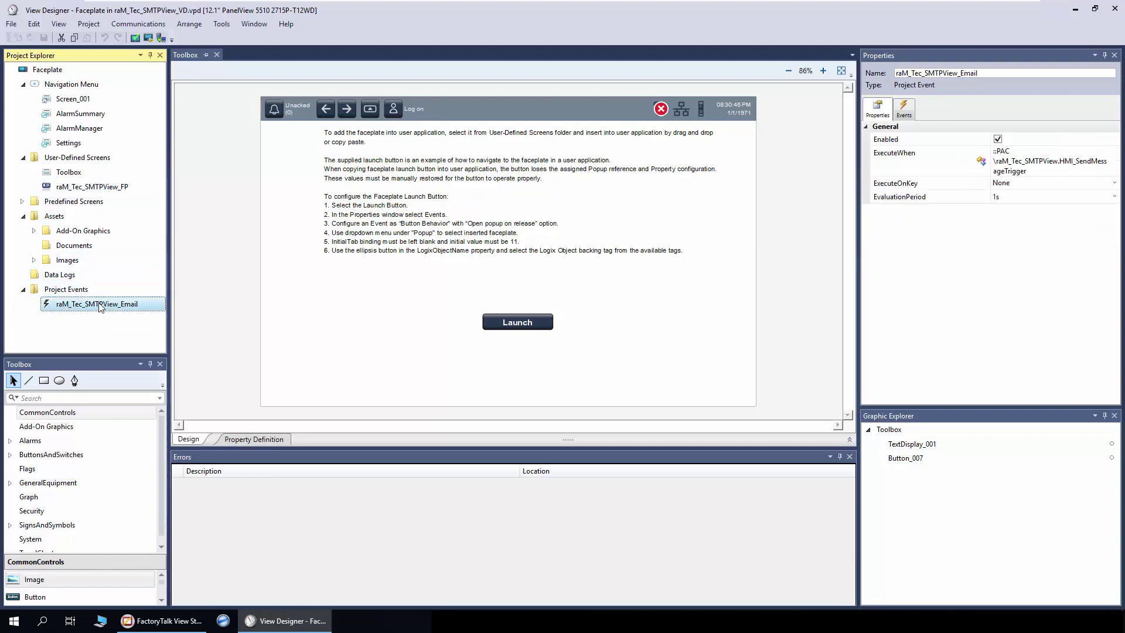
{"action": "left_click", "coordinate": [1040, 171]}
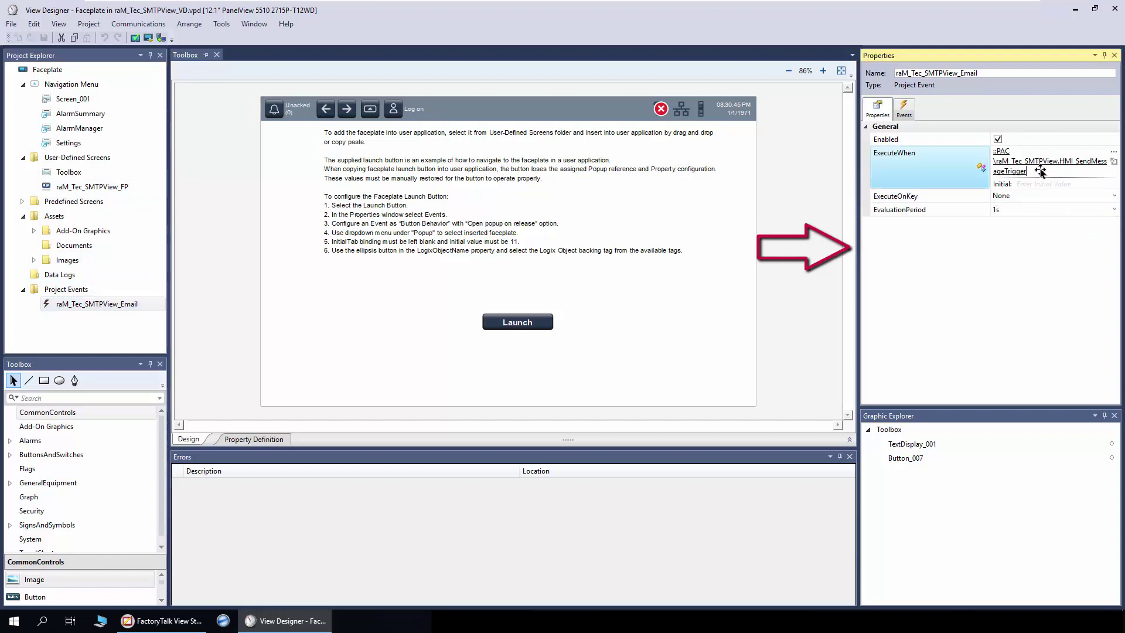
{"action": "left_click", "coordinate": [915, 110]}
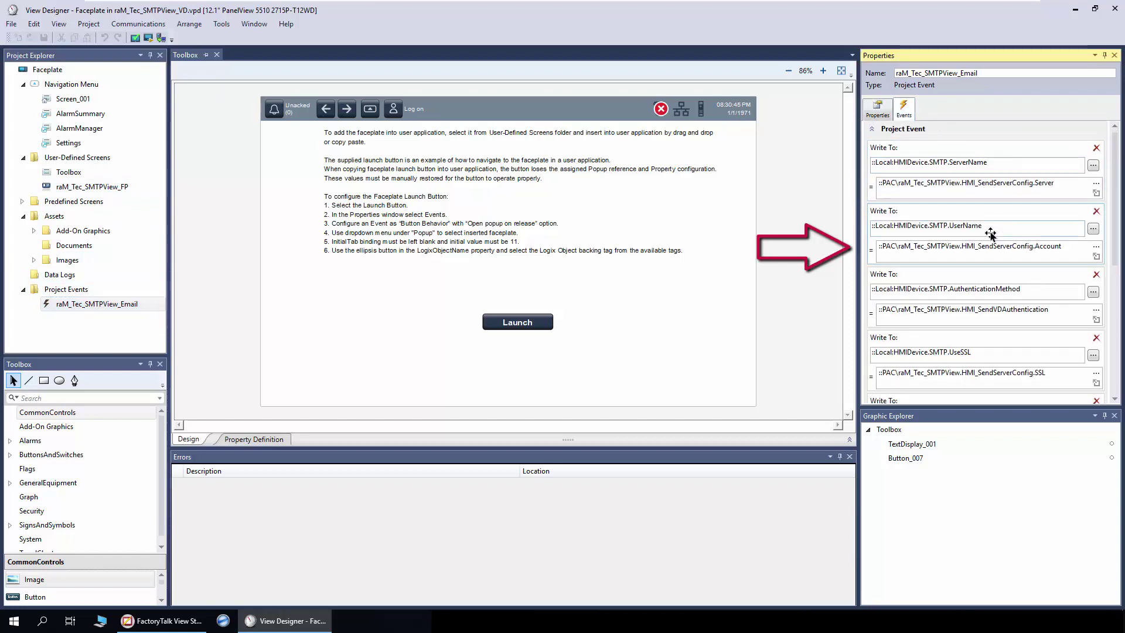